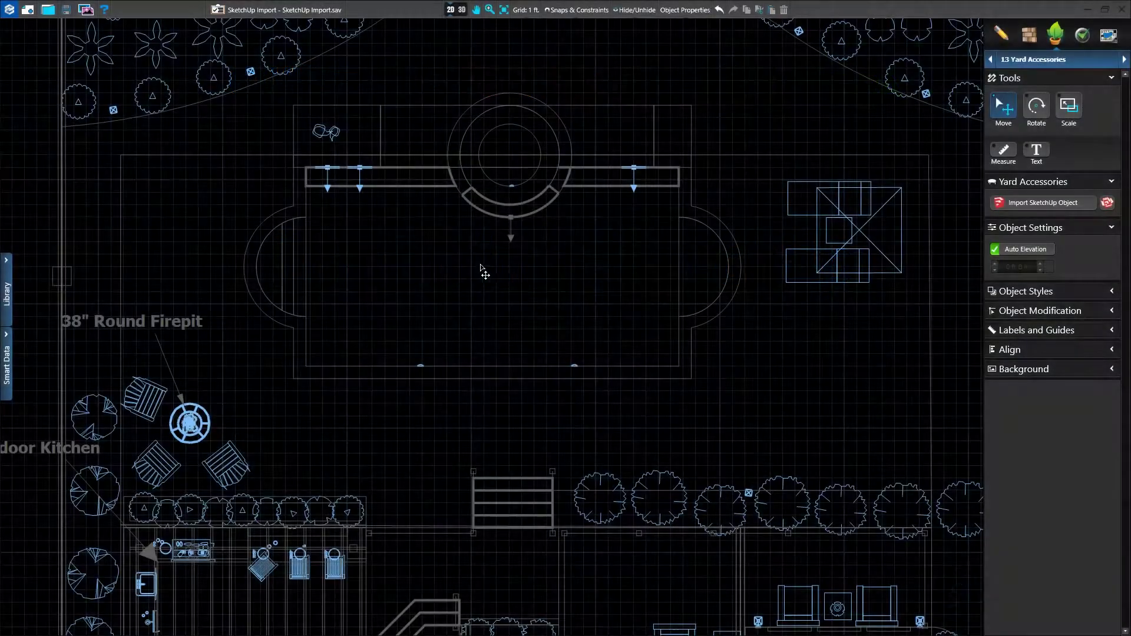
pyautogui.click(9, 13)
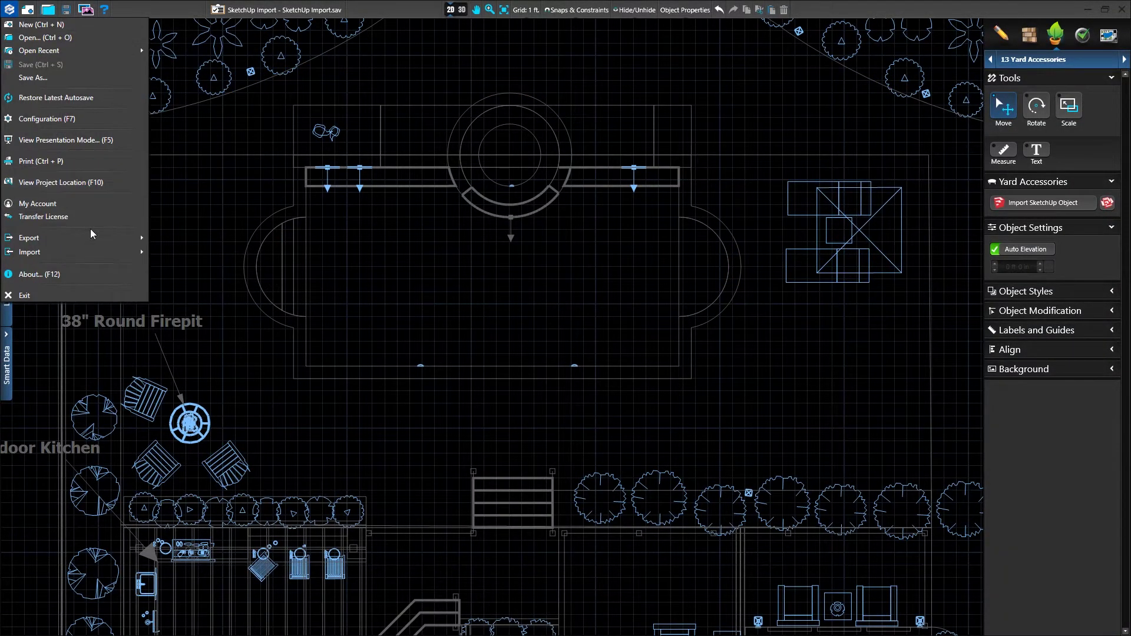
pyautogui.moveTo(91, 252)
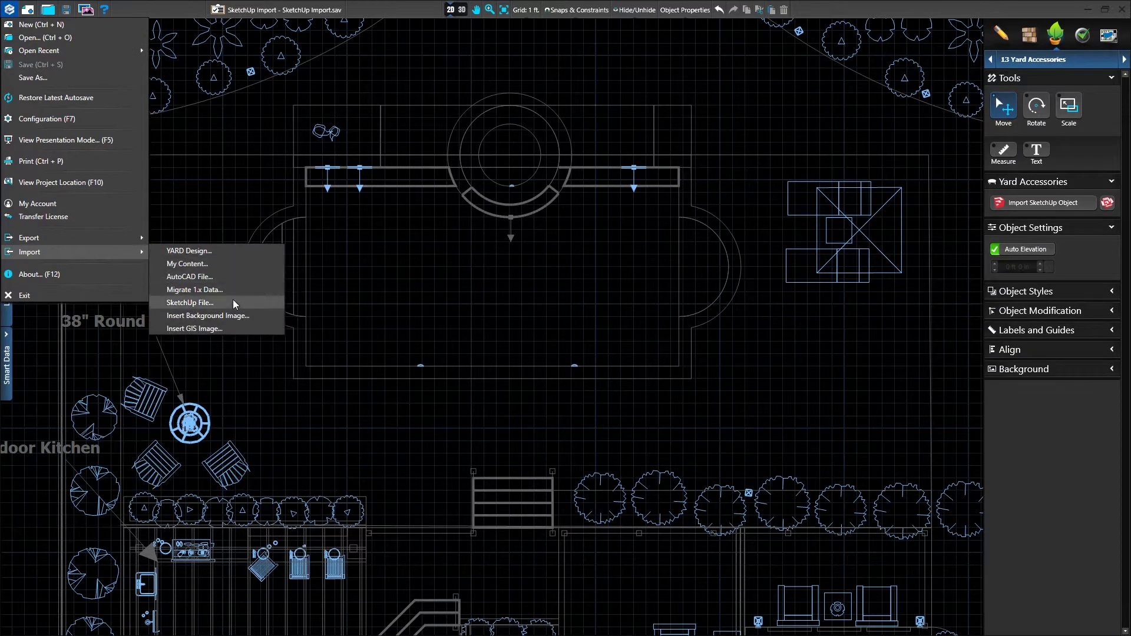
pyautogui.click(620, 253)
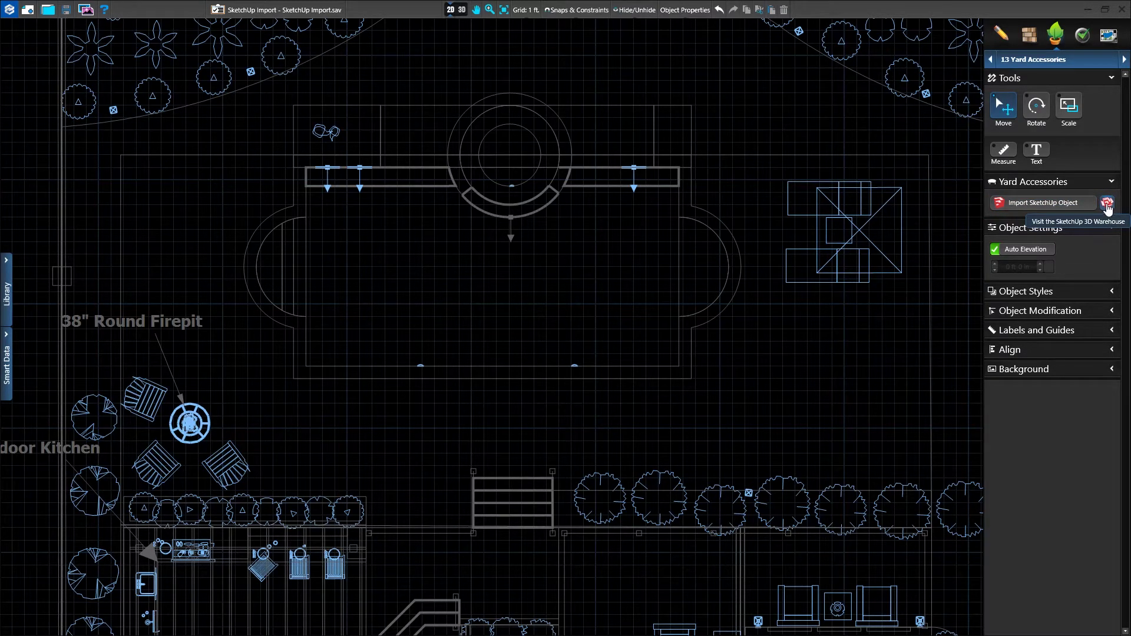
# Import the SketchUp model lounge+chair.skp and place it beside the two existing loungers on the pool deck.
pyautogui.click(1005, 204)
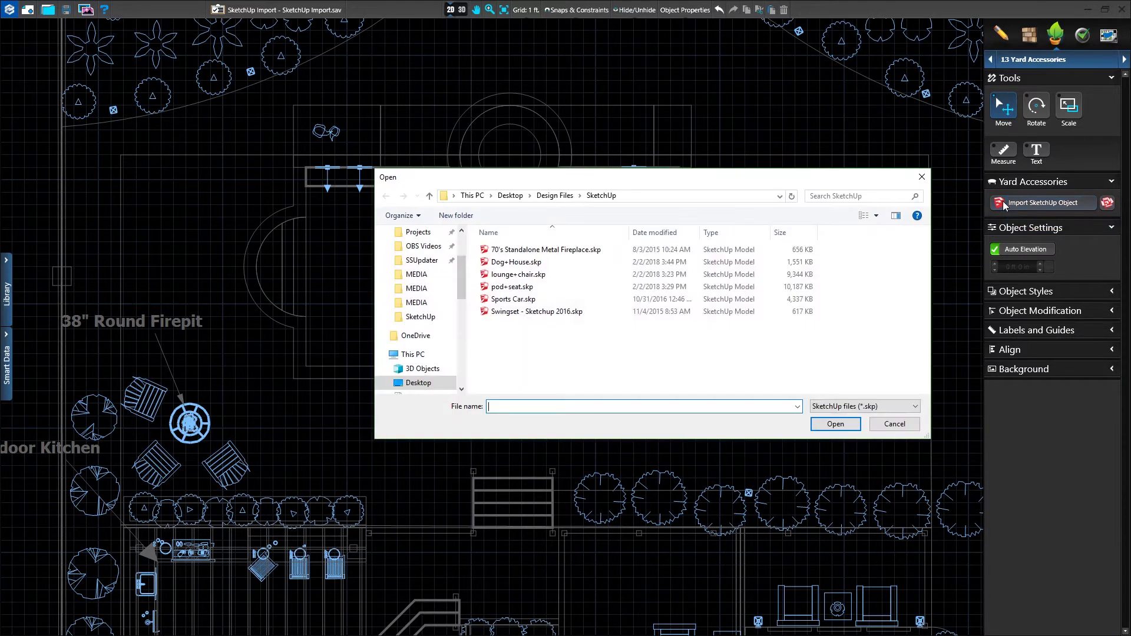
pyautogui.click(567, 275)
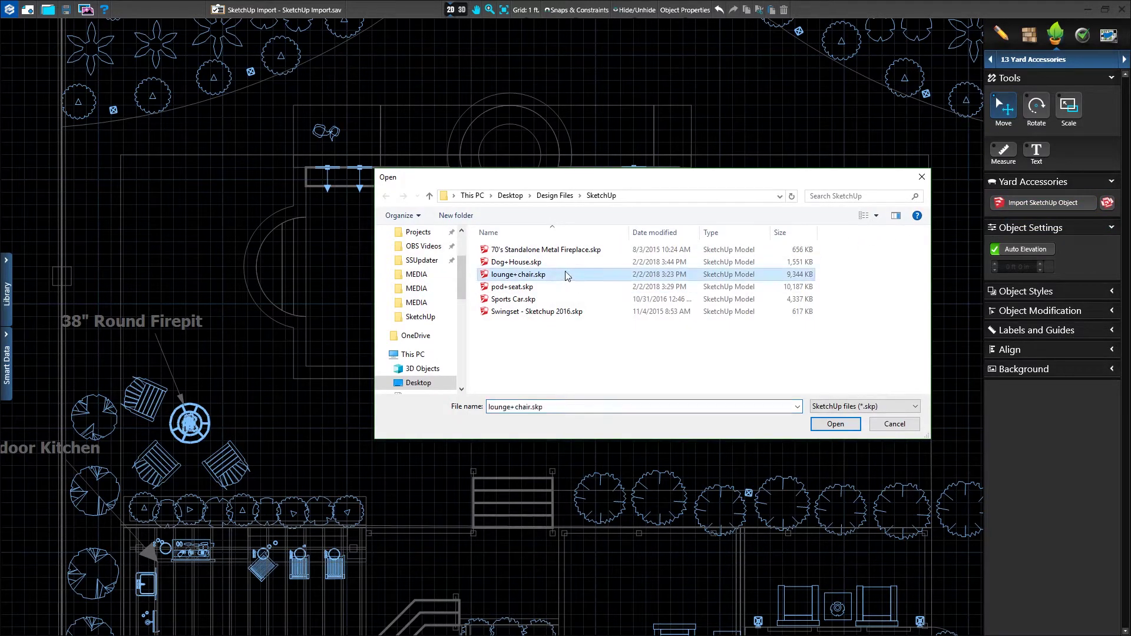
pyautogui.click(835, 424)
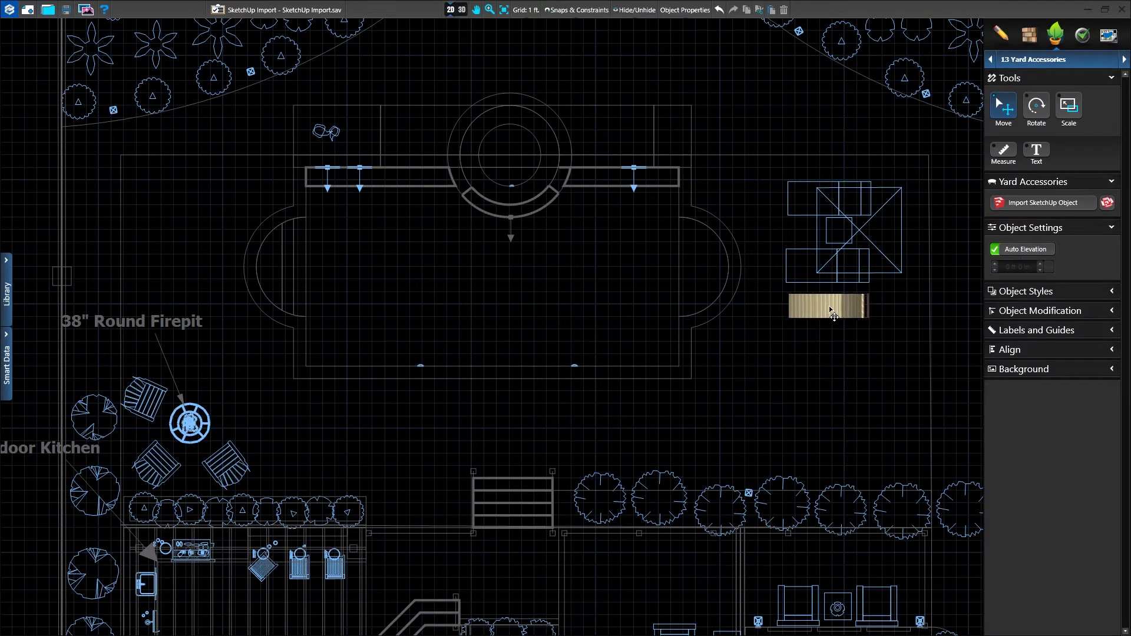
pyautogui.click(831, 309)
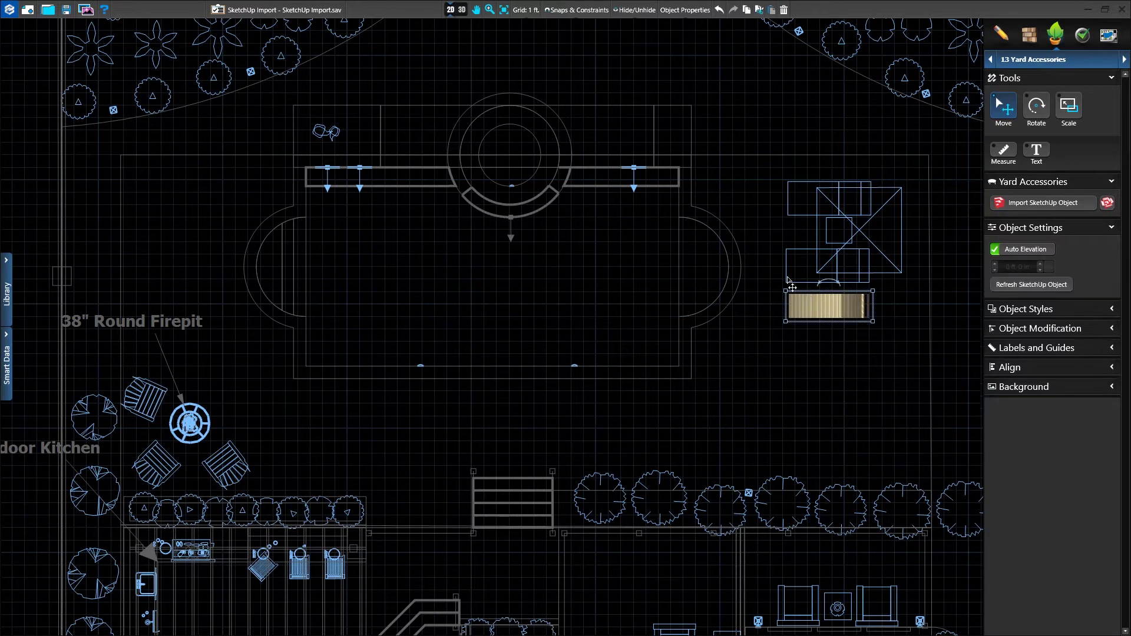
# View the imported lounge chair in 3D from several angles and check its scale in the object properties.
pyautogui.click(455, 10)
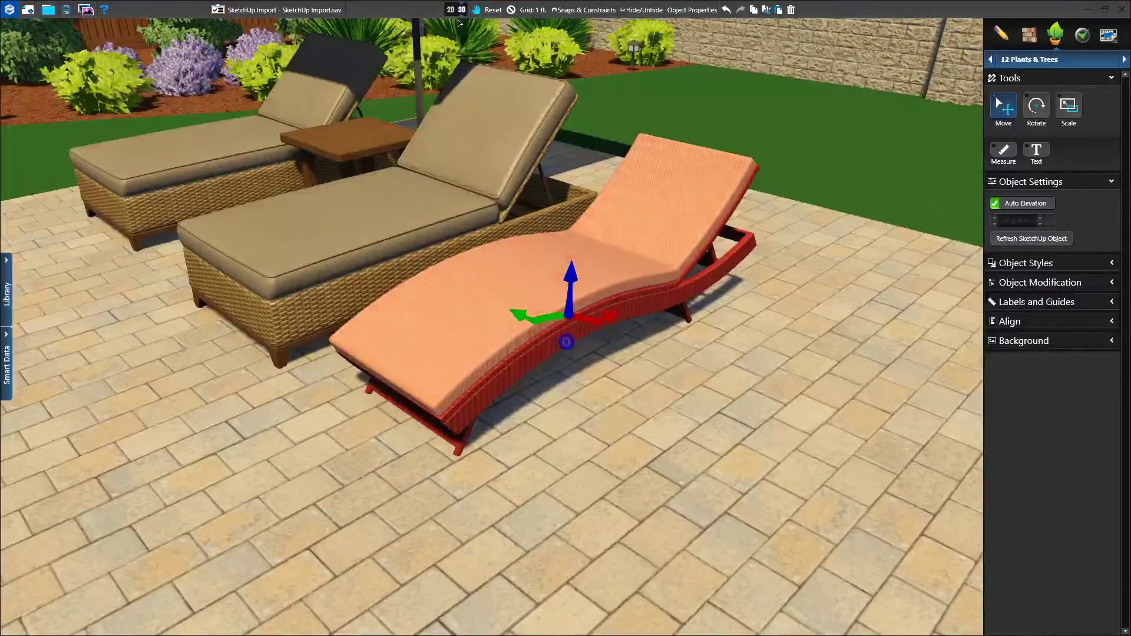
pyautogui.moveTo(617, 211); pyautogui.dragTo(545, 214, button='middle')
pyautogui.moveTo(522, 278); pyautogui.dragTo(522, 278)
pyautogui.scroll(2, 522, 280)
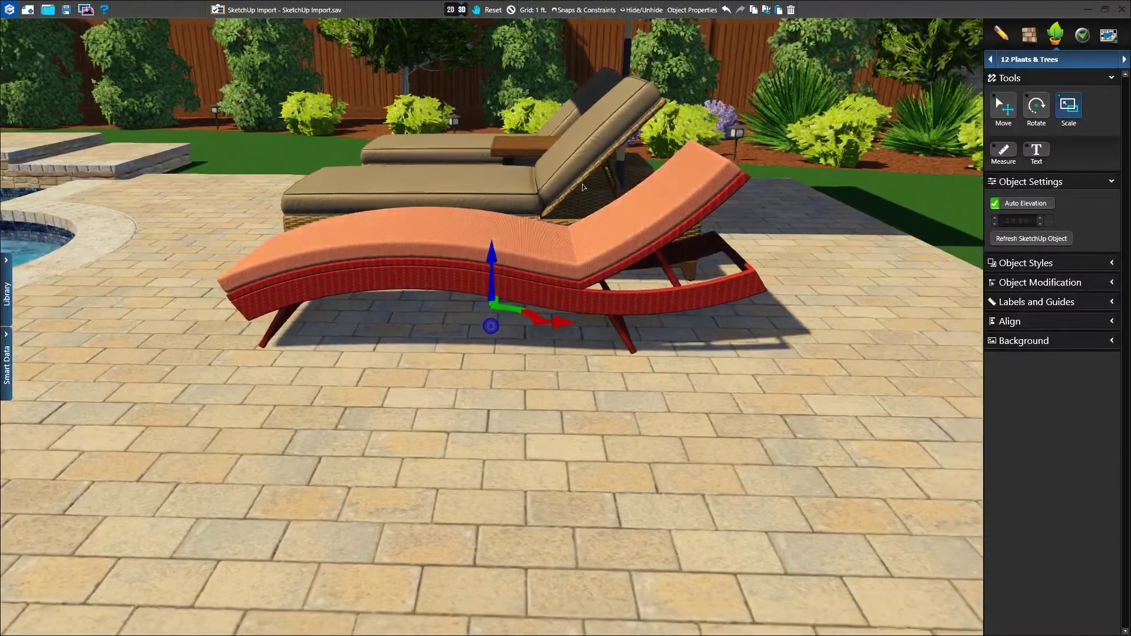
pyautogui.click(692, 10)
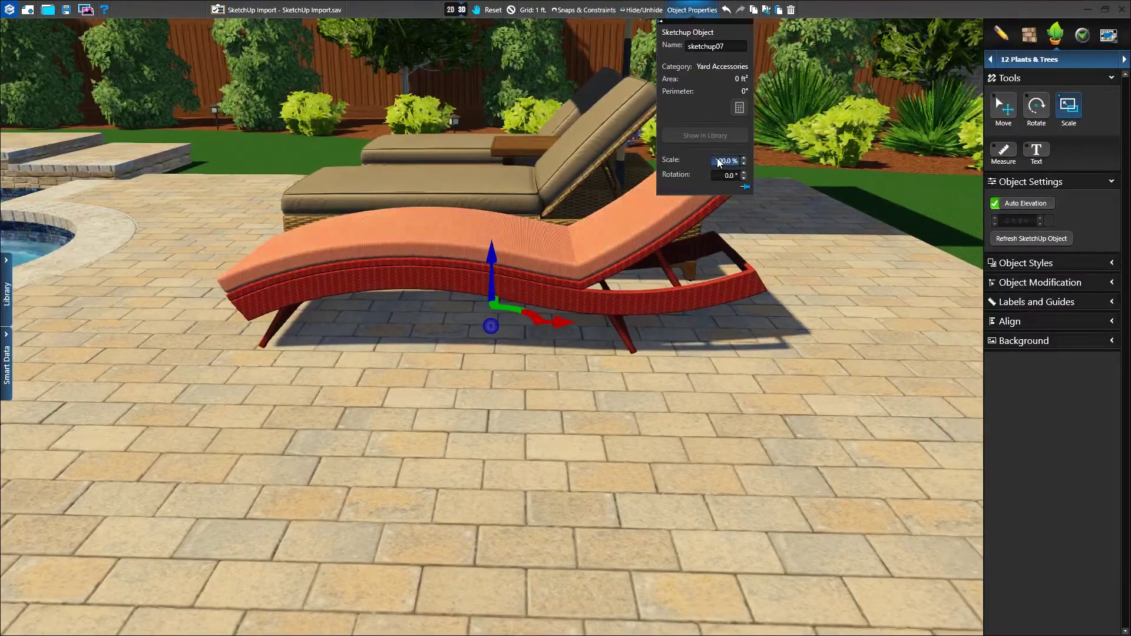
pyautogui.scroll(3, 718, 161)
pyautogui.moveTo(514, 221); pyautogui.dragTo(560, 249, button='right')
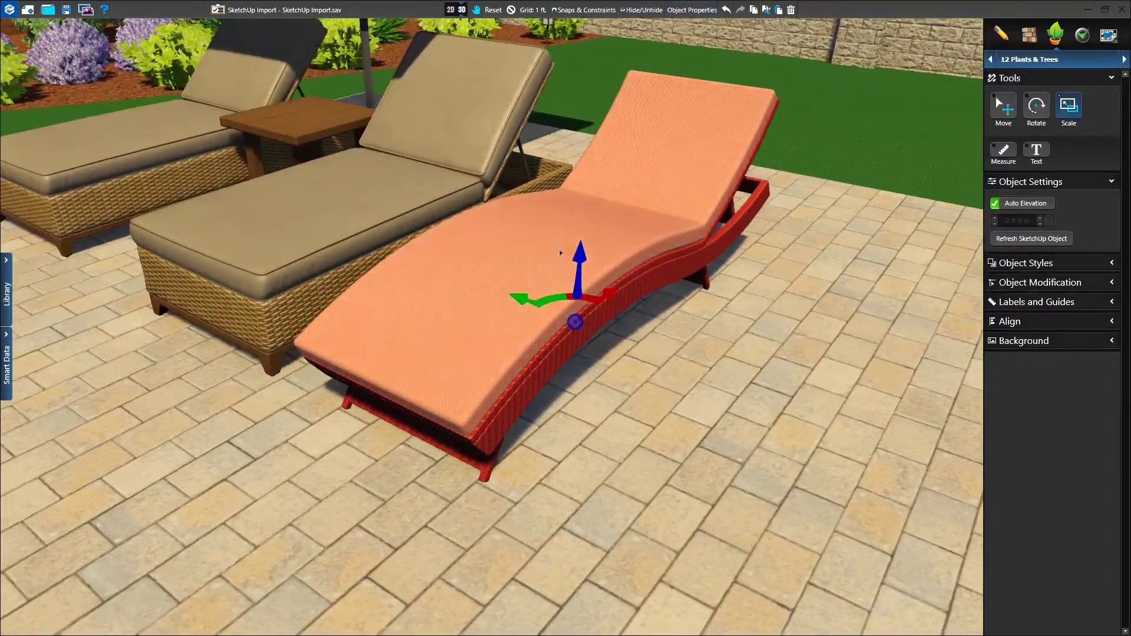
# Shift the lounge chair cushion's colour toward a neutral grey and apply a material from the Fabric category to it.
pyautogui.moveTo(528, 302); pyautogui.dragTo(591, 235, button='right')
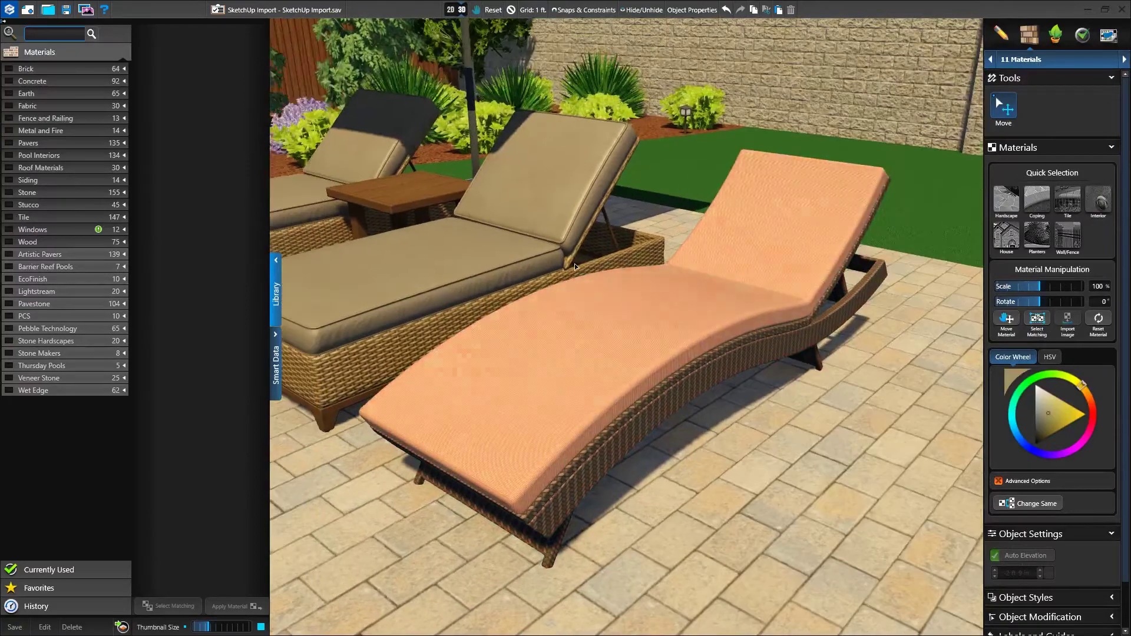
pyautogui.moveTo(1052, 407)
pyautogui.mouseDown()
pyautogui.moveTo(1046, 427)
pyautogui.moveTo(1038, 416)
pyautogui.mouseUp()
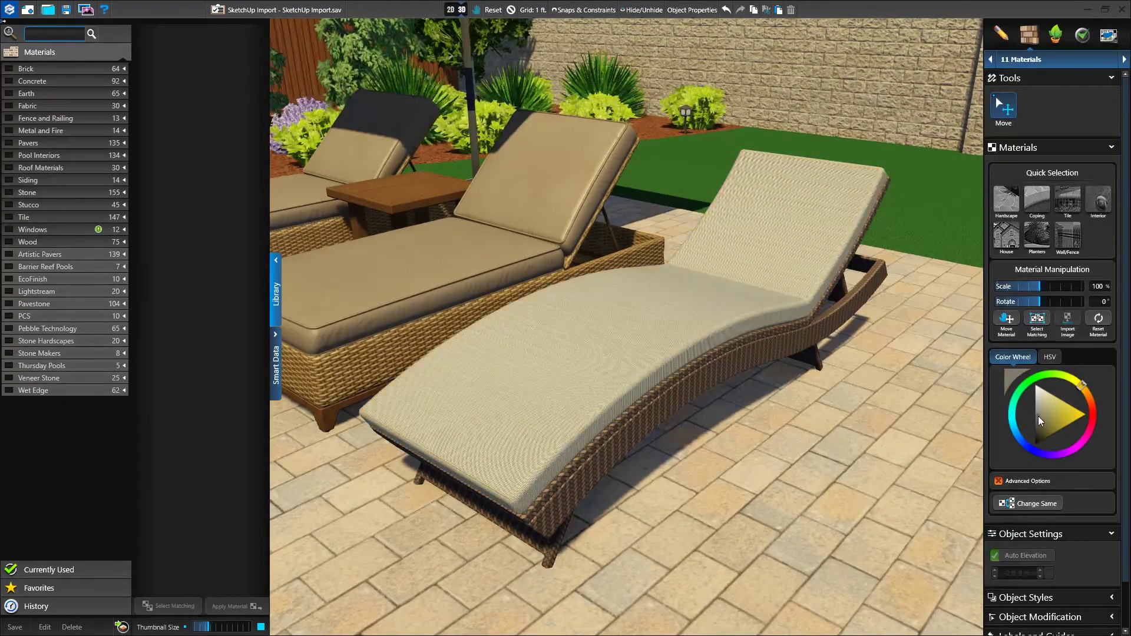
pyautogui.click(8, 106)
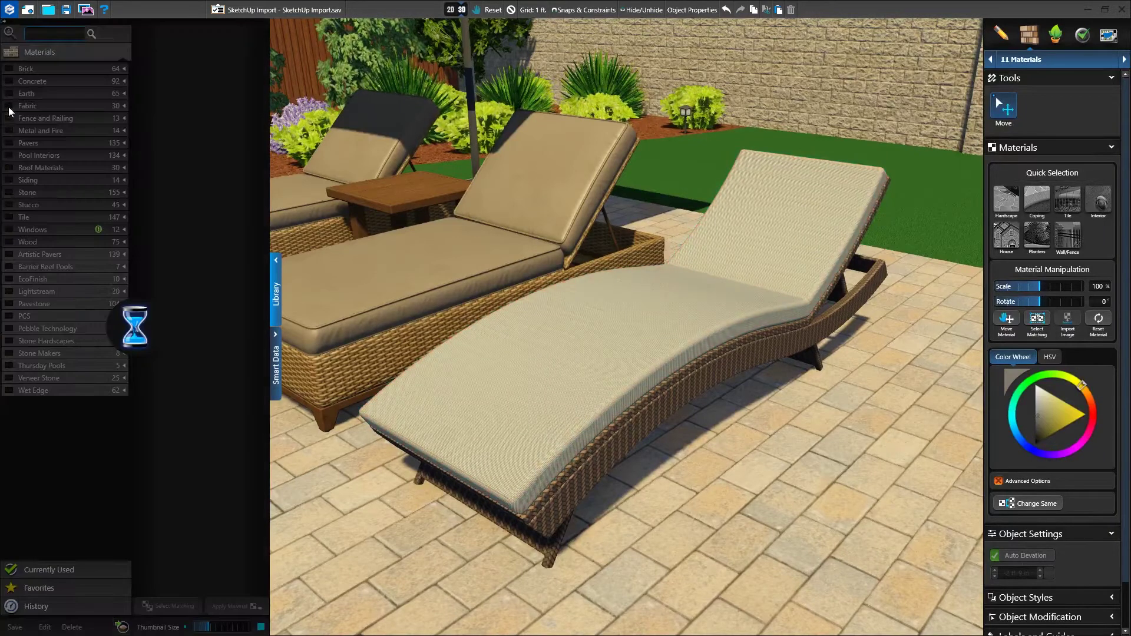
pyautogui.click(168, 83)
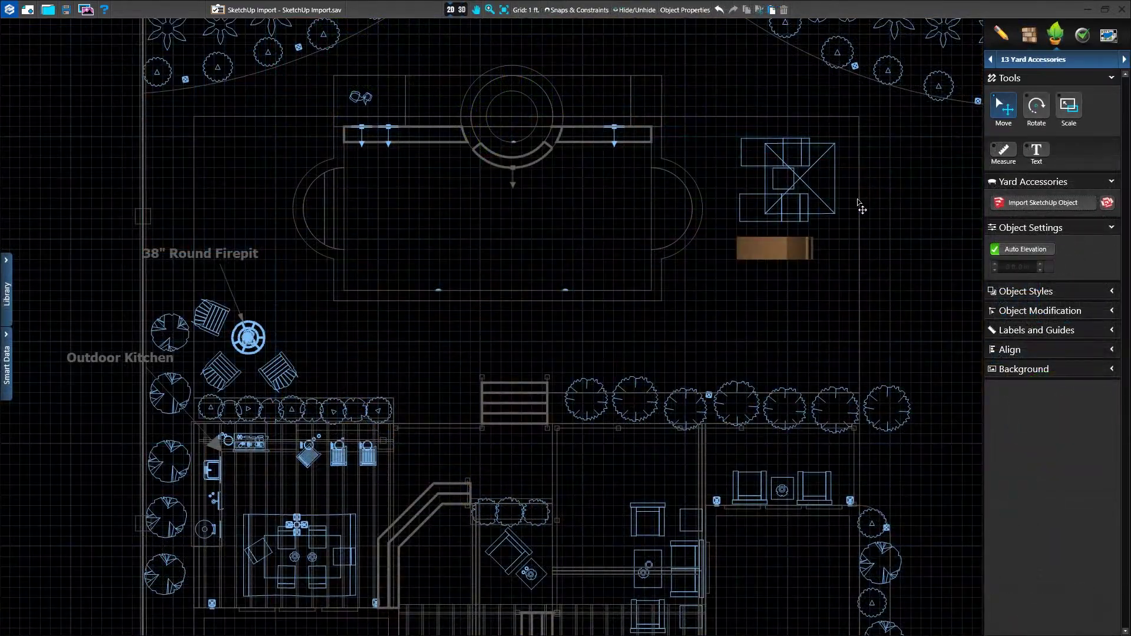
# Import pod+seat.skp, scale the seat down and place it directly beside the steps between the house and the pool.
pyautogui.click(1003, 203)
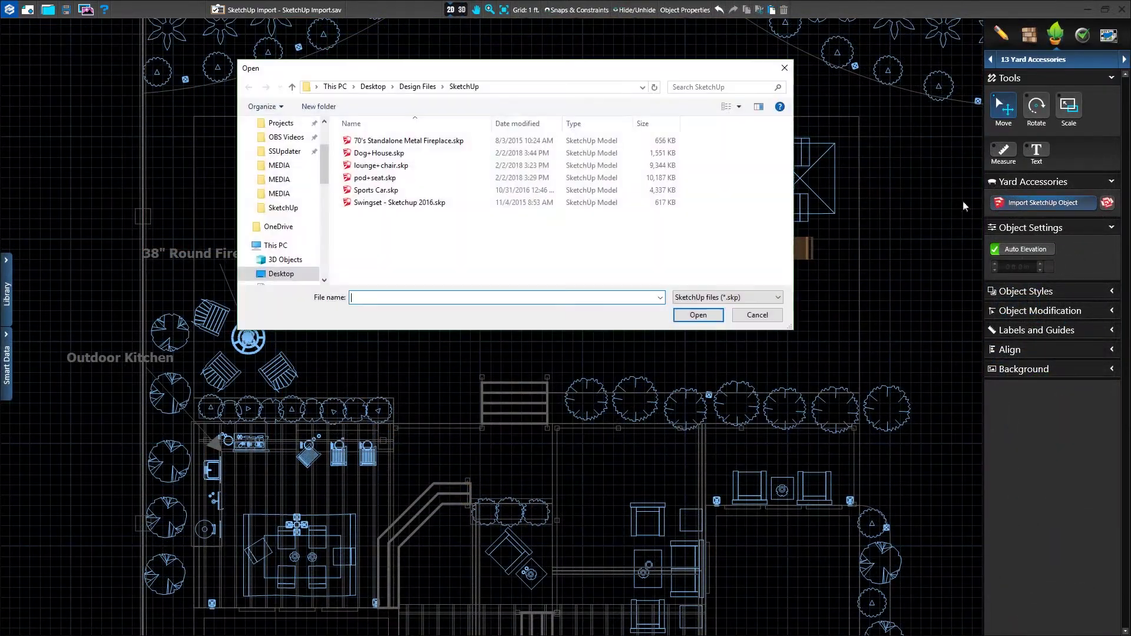
pyautogui.doubleClick(507, 177)
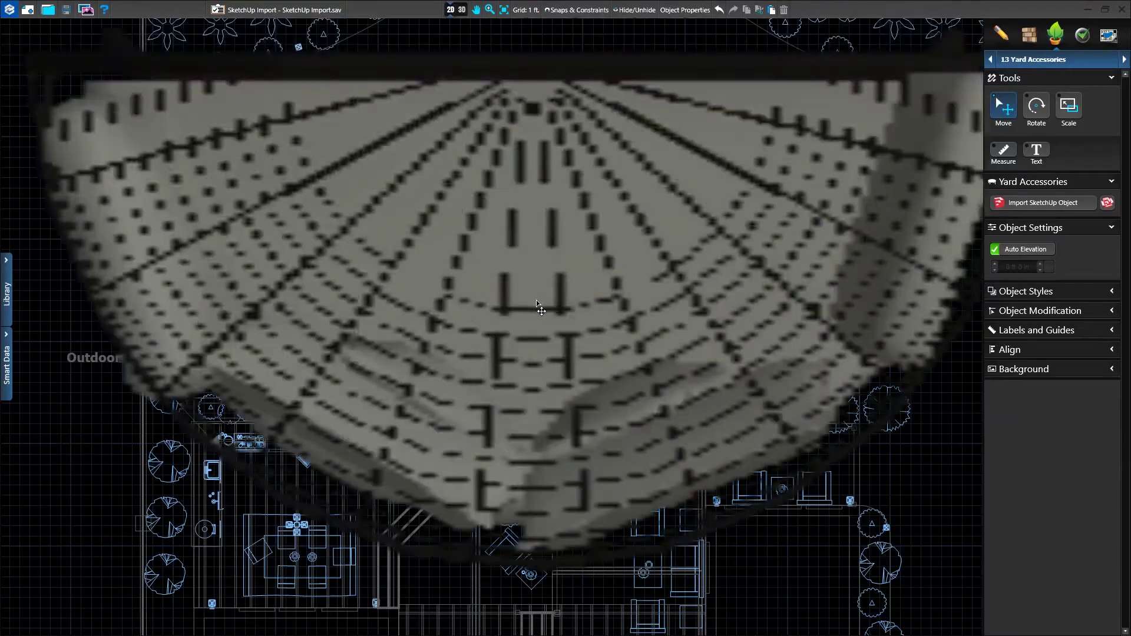
pyautogui.click(536, 299)
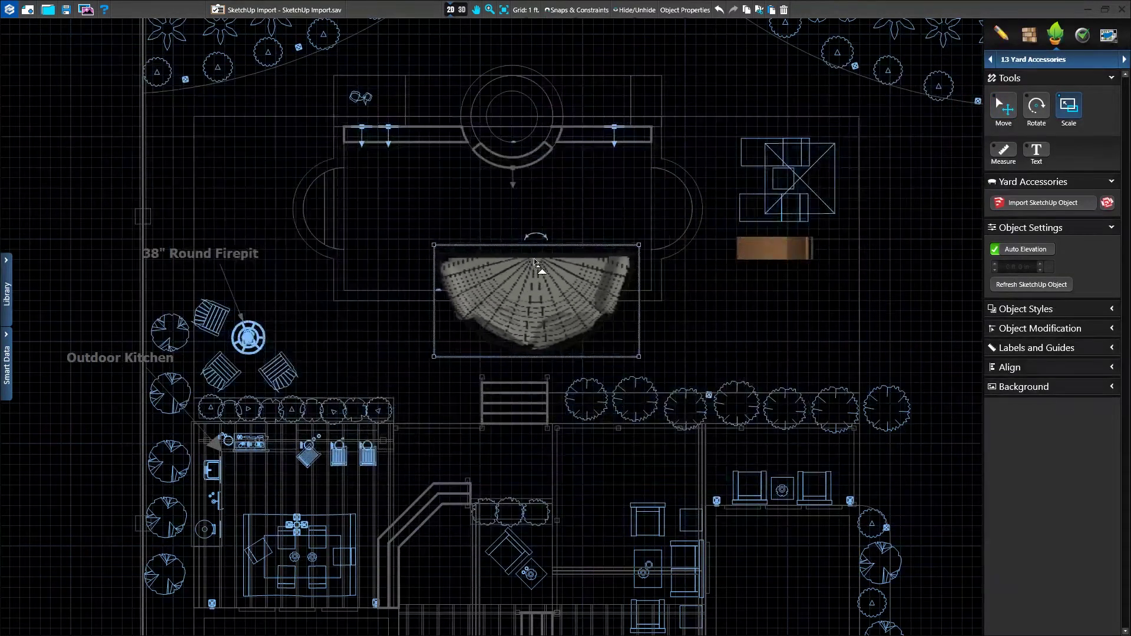
pyautogui.moveTo(526, 290); pyautogui.dragTo(429, 387)
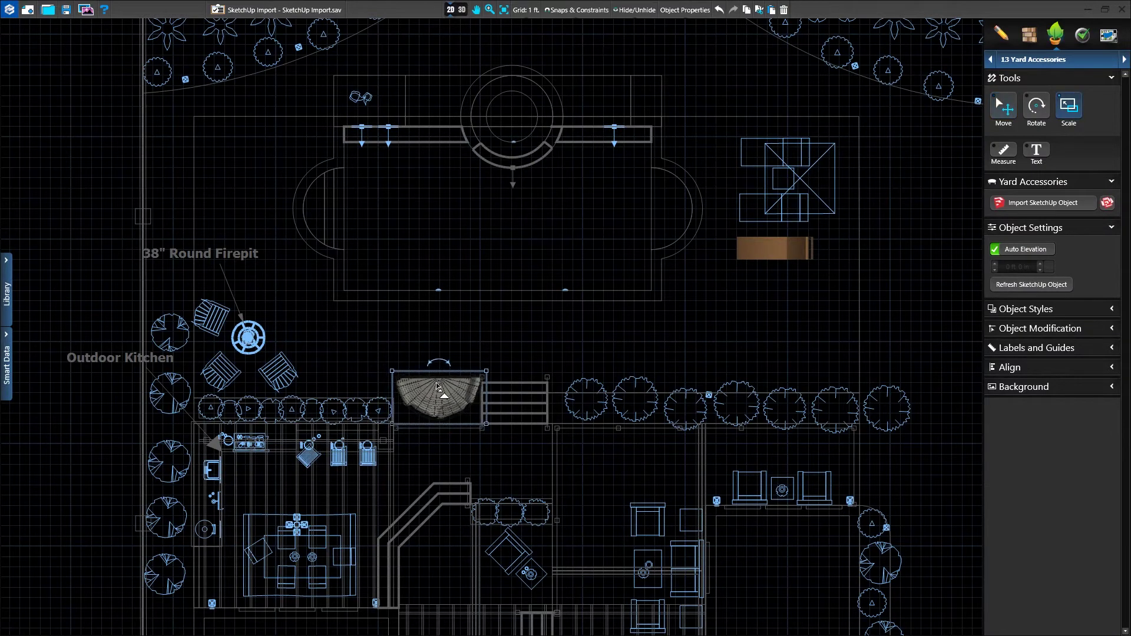
pyautogui.click(457, 362)
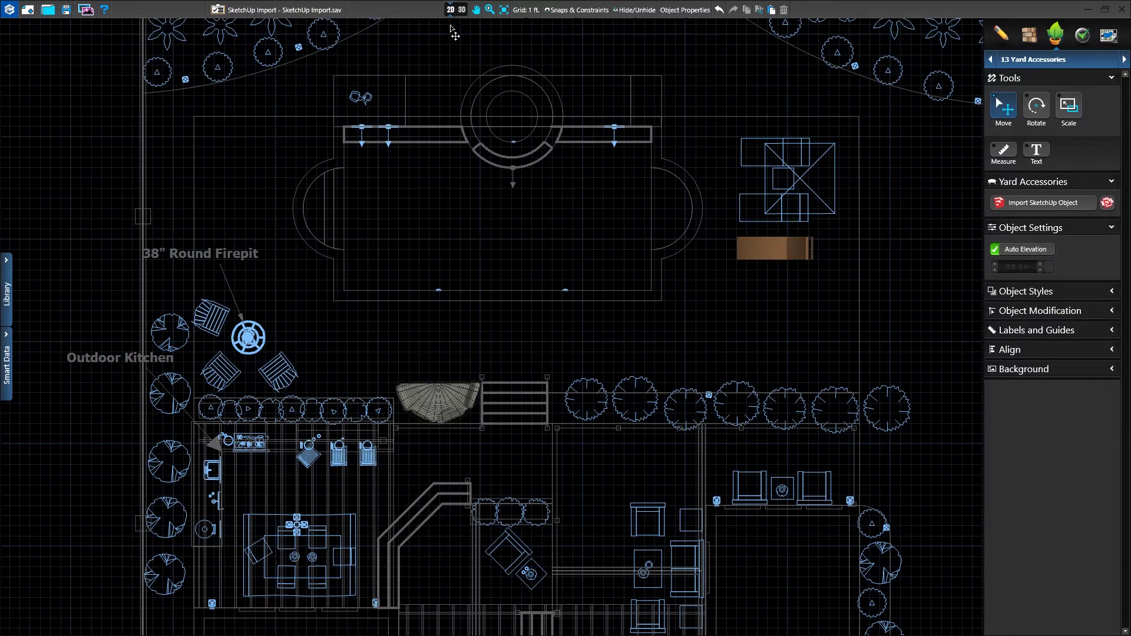
# In the 3D view, apply the Plain Wood, Red flooring material to the dog house walls.
pyautogui.click(462, 9)
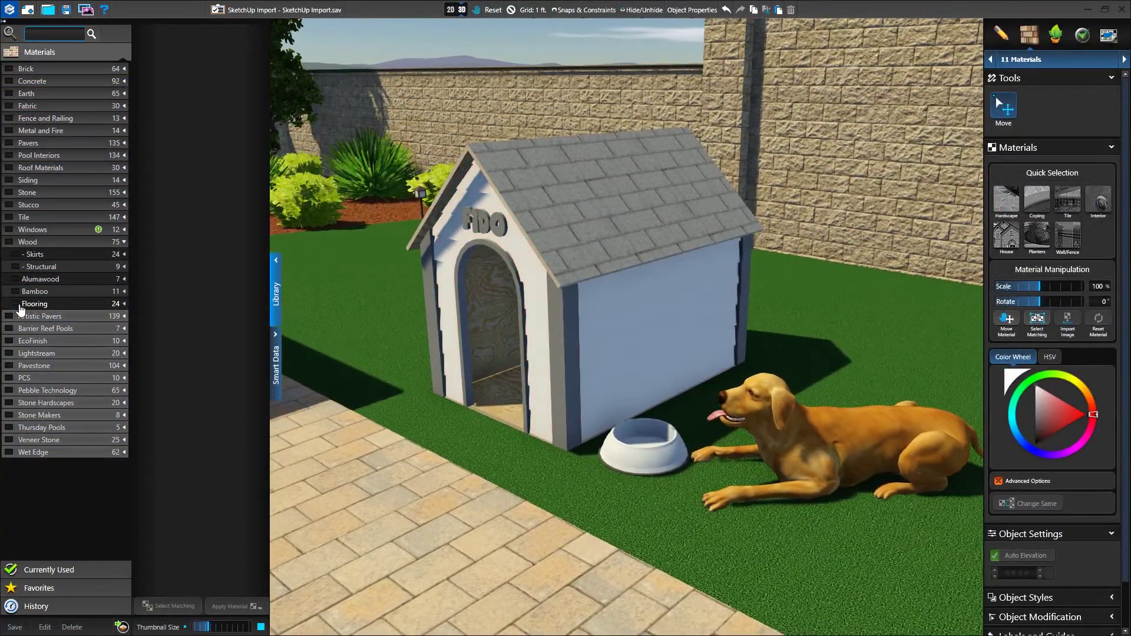
pyautogui.click(21, 307)
pyautogui.scroll(-2, 170, 436)
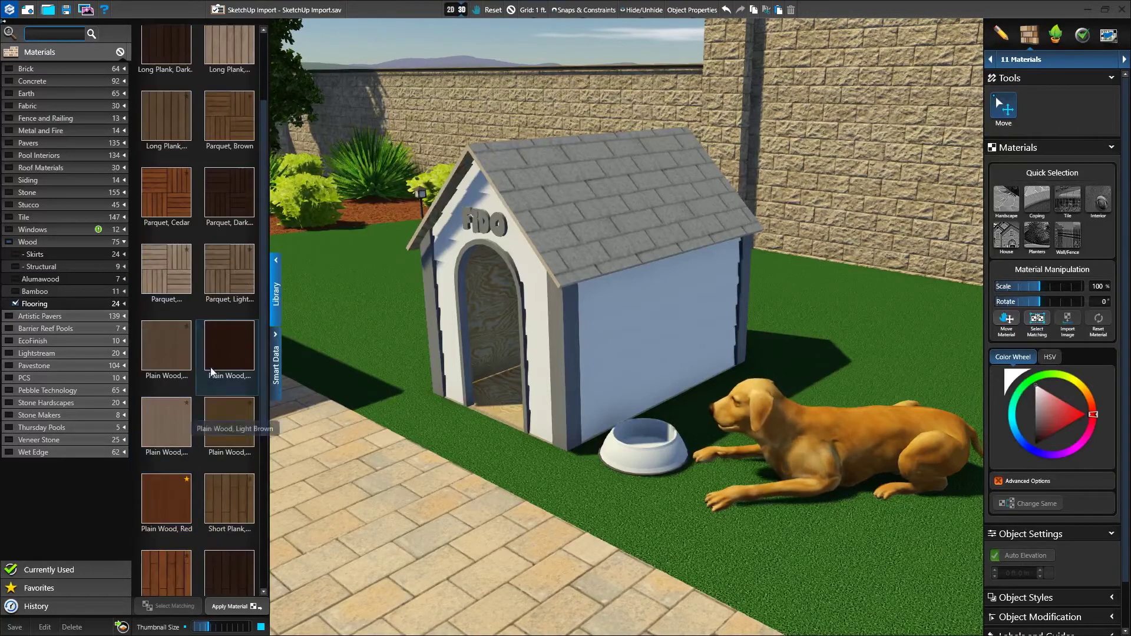
pyautogui.click(164, 424)
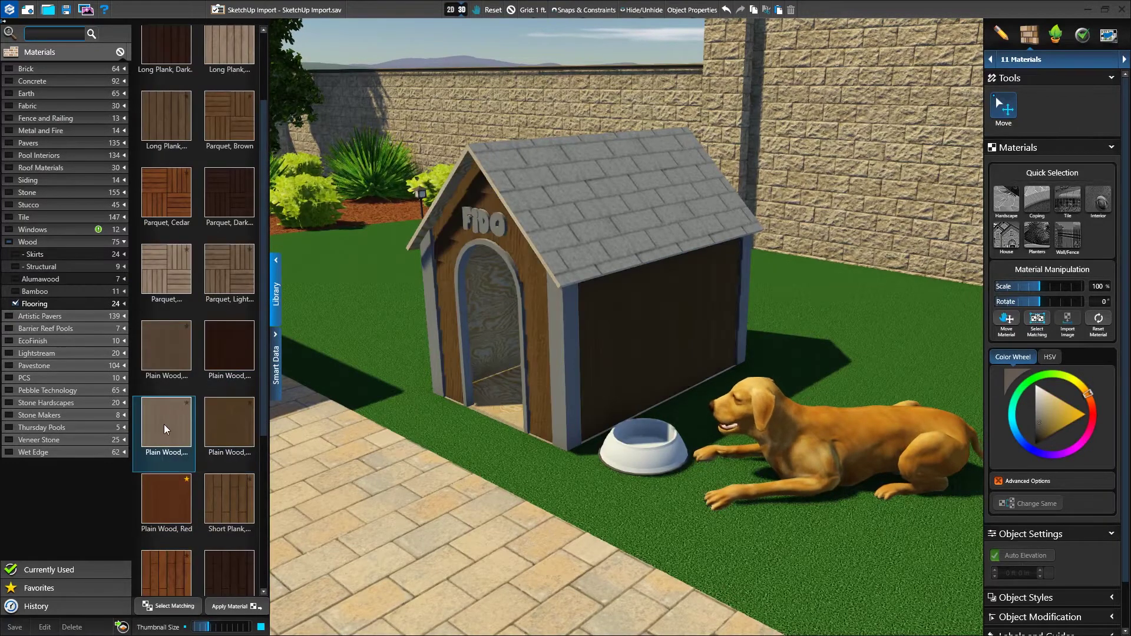
pyautogui.click(169, 495)
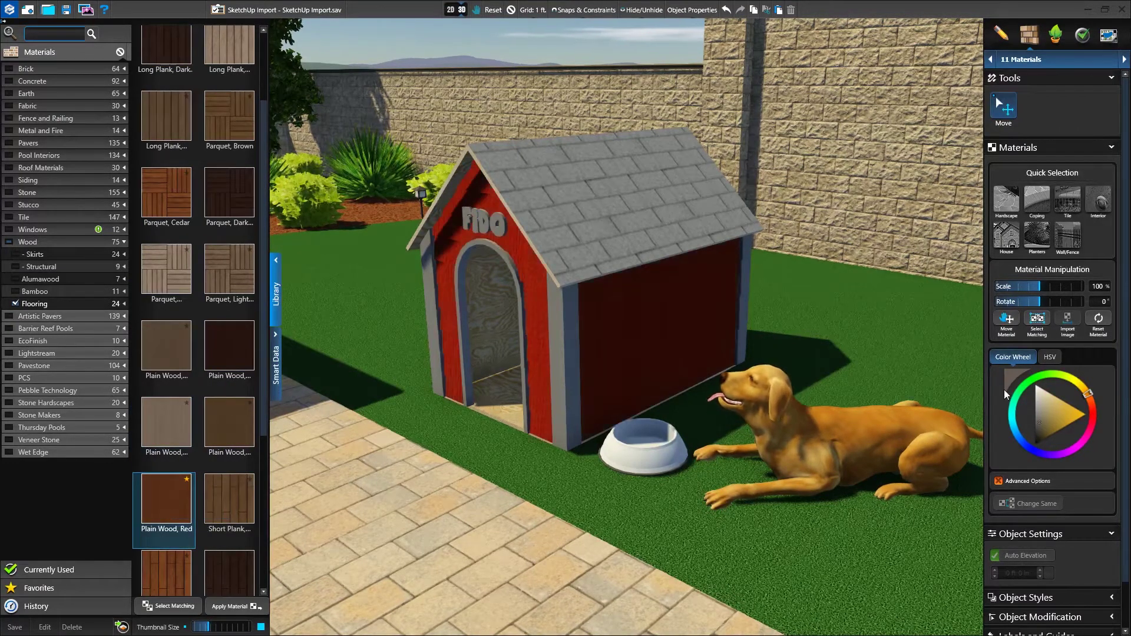
# Set the dog house wall material's scale to 50% and its rotation to 90°.
pyautogui.click(1097, 287)
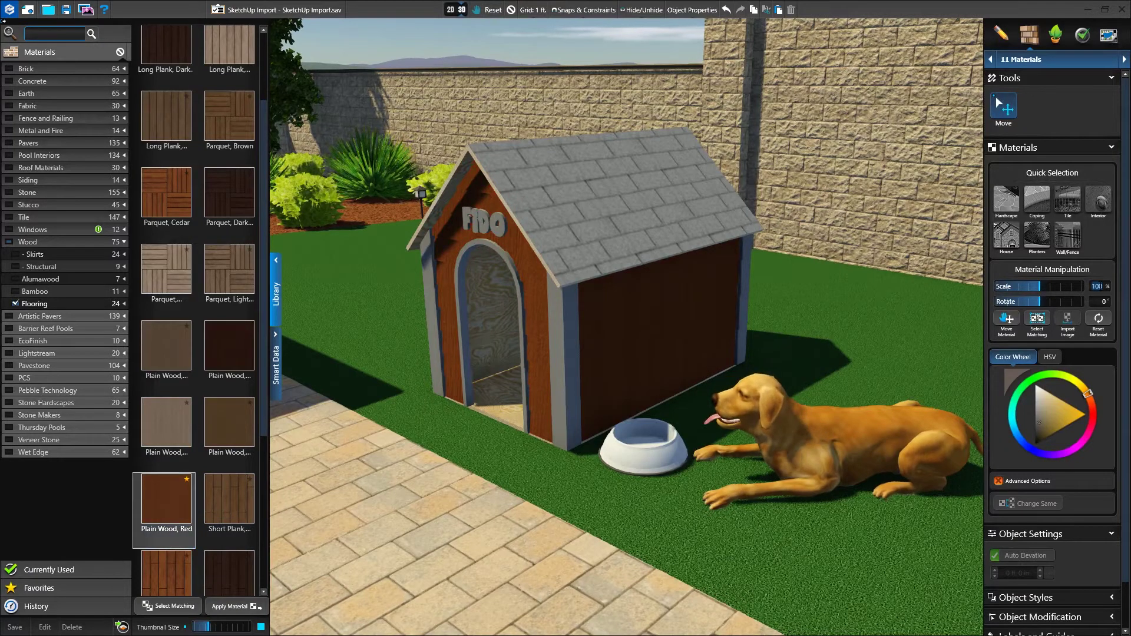
pyautogui.write('50')
pyautogui.press('Tab')
pyautogui.write('9')
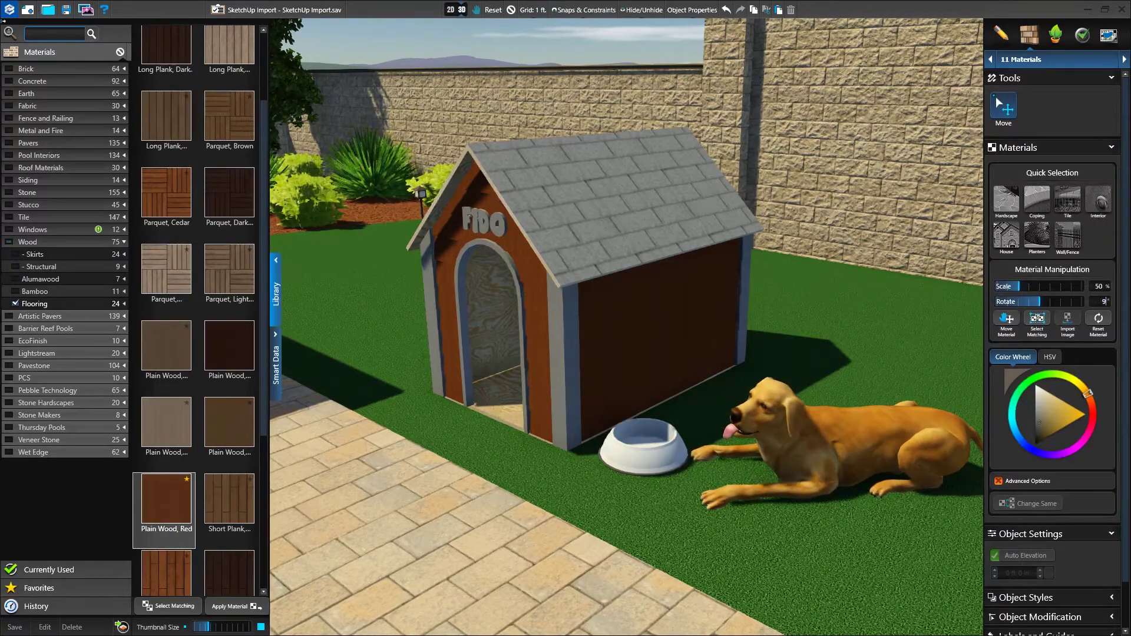
pyautogui.write('0')
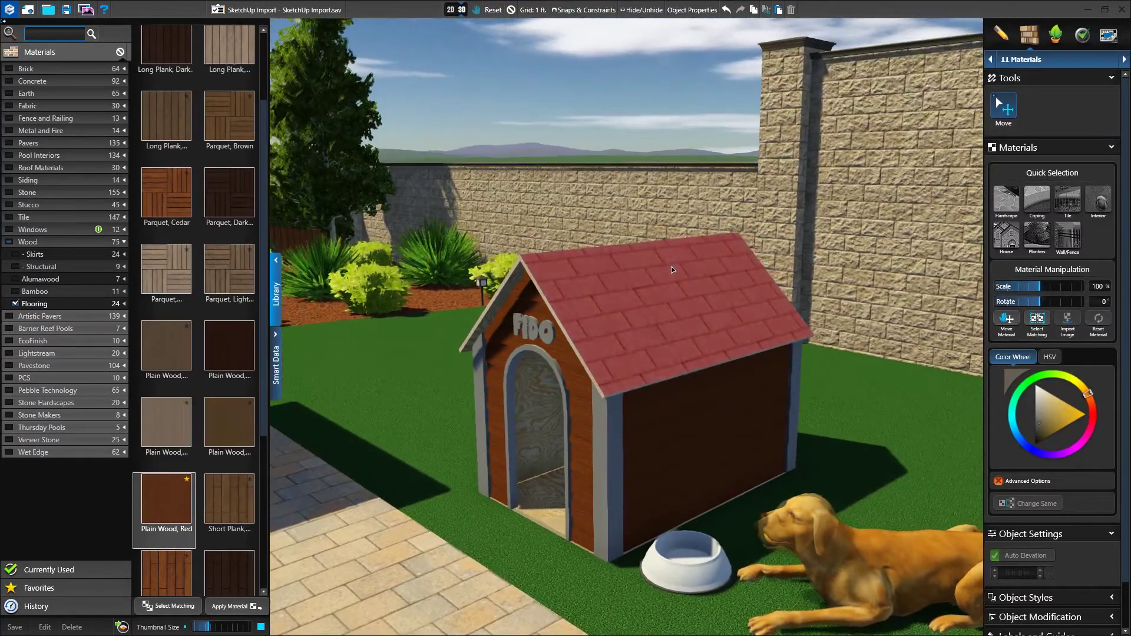
# Apply the Gray shingle roof material to the dog house roof.
pyautogui.click(671, 266)
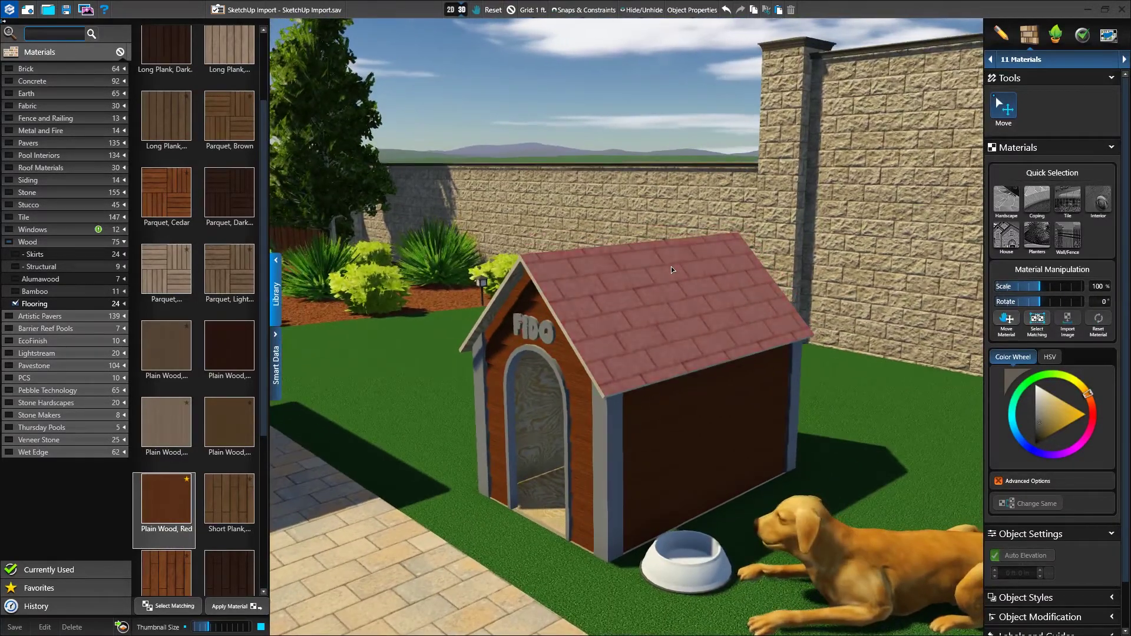
pyautogui.click(23, 241)
pyautogui.click(46, 168)
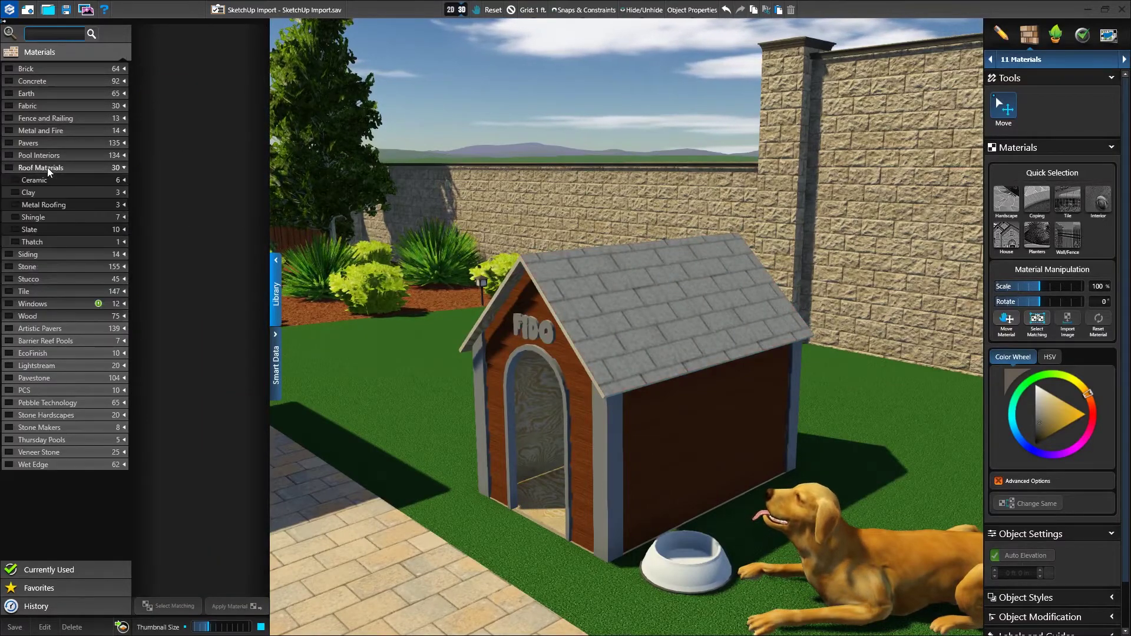
pyautogui.click(19, 217)
pyautogui.click(164, 159)
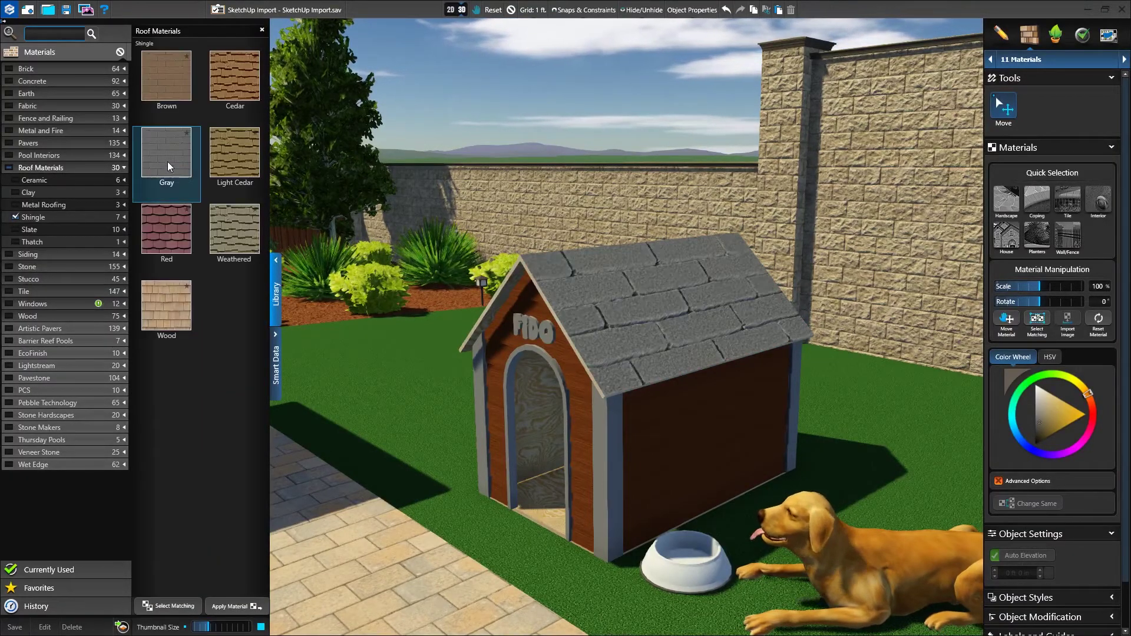
# Set the scale of the dog house roof's shingle material to 50%.
pyautogui.hotkey('ctrl', 'z')
pyautogui.click(654, 281)
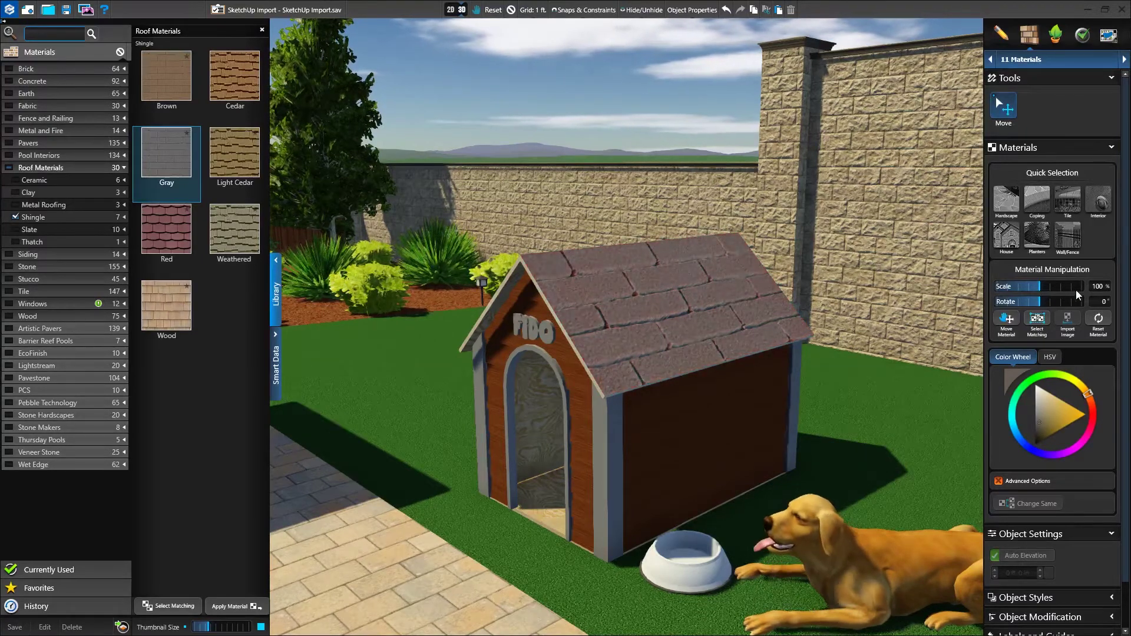
pyautogui.moveTo(1039, 286); pyautogui.dragTo(1025, 291)
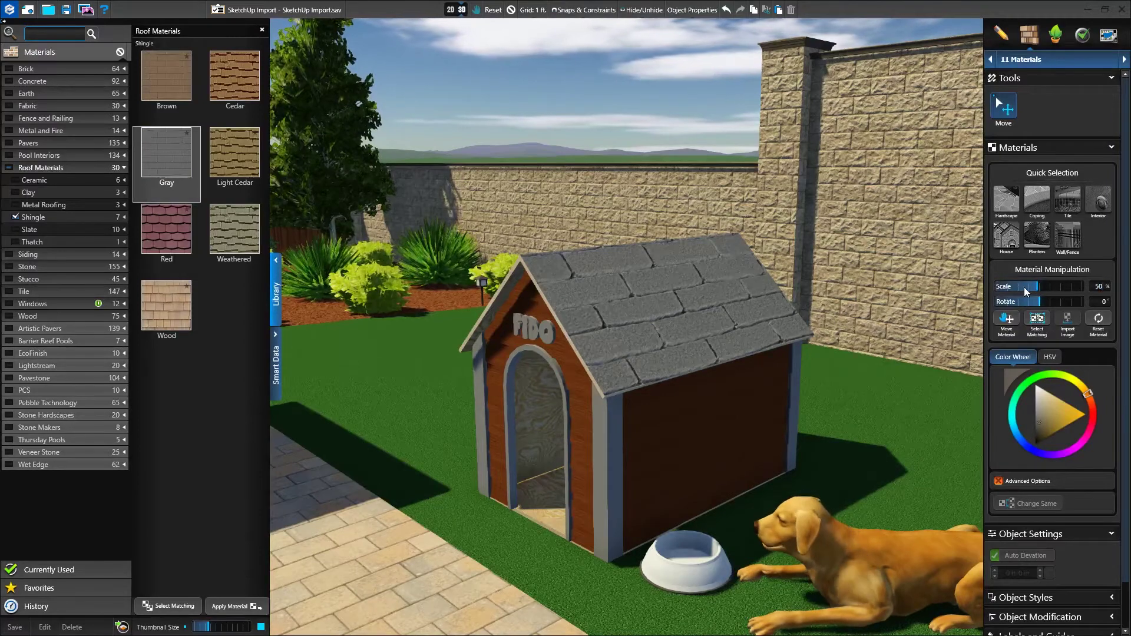
pyautogui.moveTo(1025, 291); pyautogui.dragTo(1014, 289)
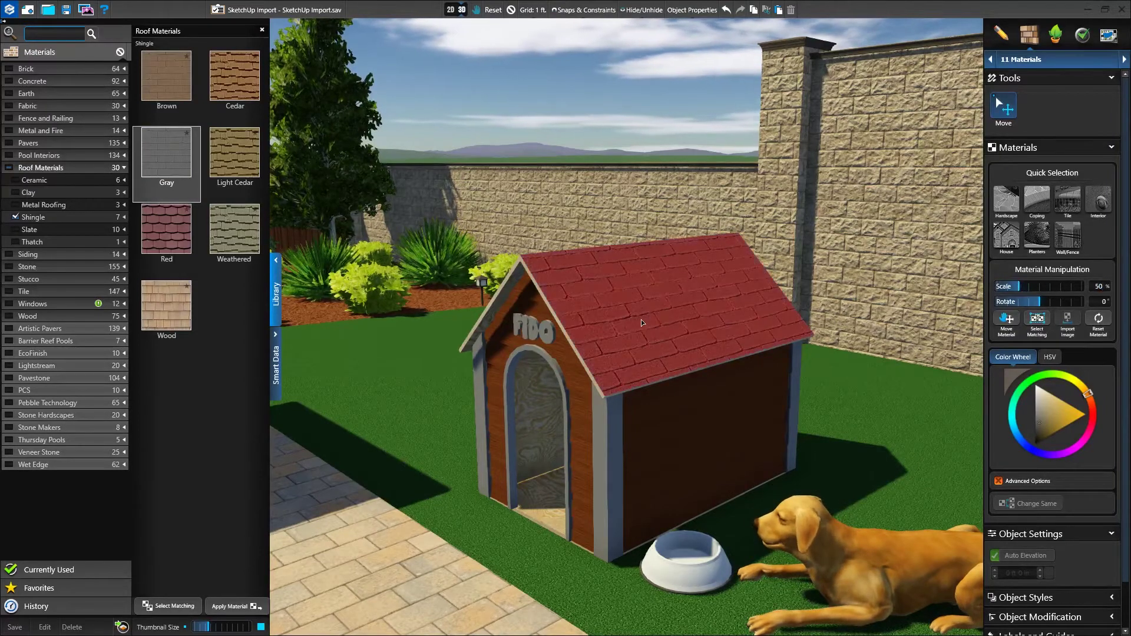
pyautogui.click(639, 322)
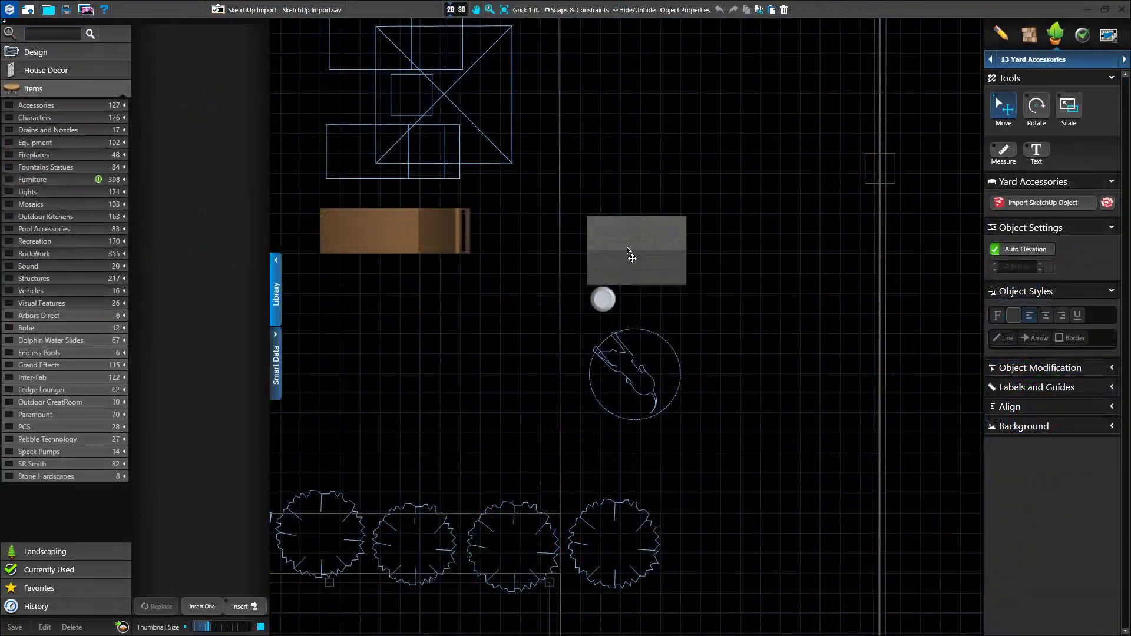
# Start saving the dog house as a new library object and assign it the Fido Dog House 2D symbol.
pyautogui.click(629, 254)
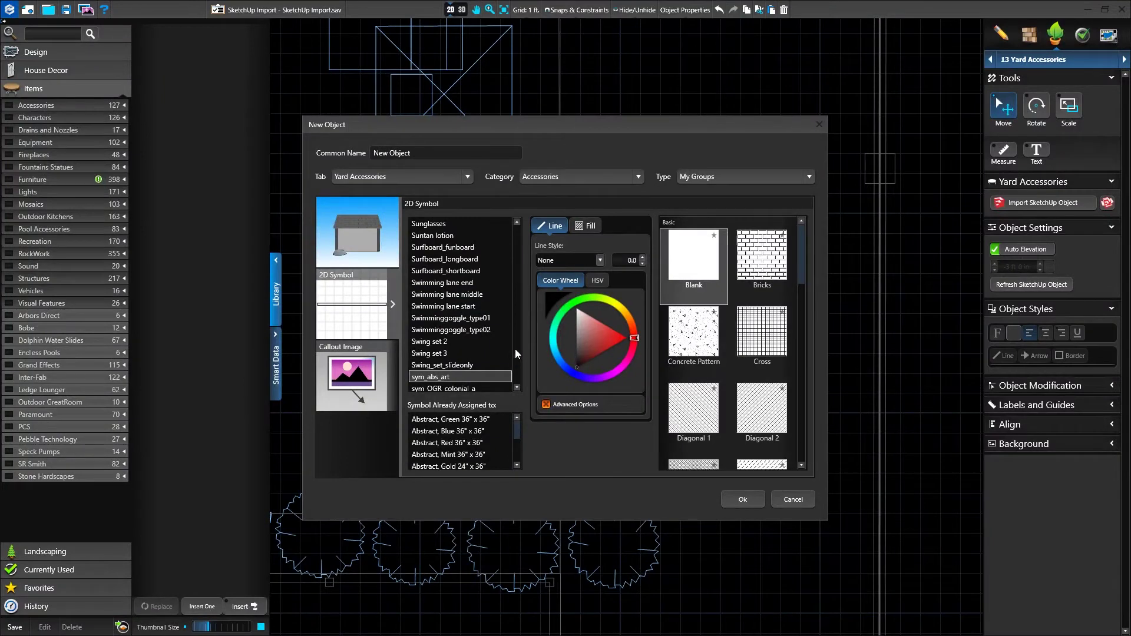
pyautogui.press('Up')
pyautogui.press('Up')
pyautogui.press('Up')
pyautogui.press('Up')
pyautogui.press('Up')
pyautogui.press('Up')
pyautogui.press('Up')
pyautogui.press('Up')
pyautogui.press('Up')
pyautogui.press('Up')
pyautogui.press('Up')
pyautogui.press('Up')
pyautogui.press('Up')
pyautogui.press('Up')
pyautogui.press('Up')
pyautogui.press('Up')
pyautogui.press('Up')
pyautogui.press('Up')
pyautogui.press('Up')
pyautogui.press('Up')
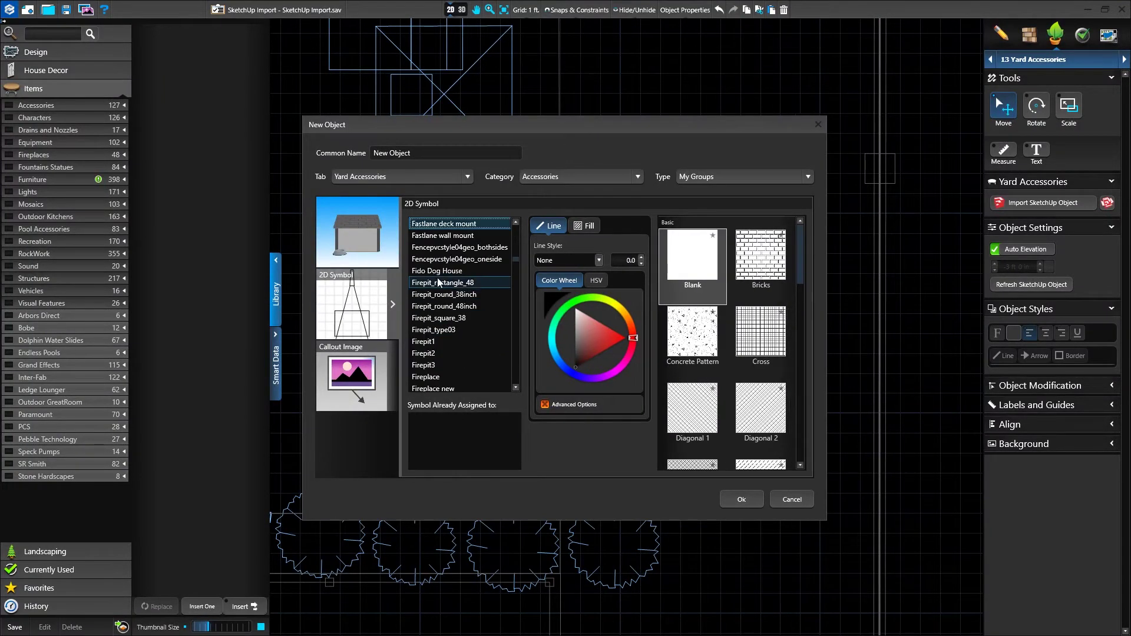
pyautogui.scroll(-3, 425, 274)
pyautogui.click(425, 272)
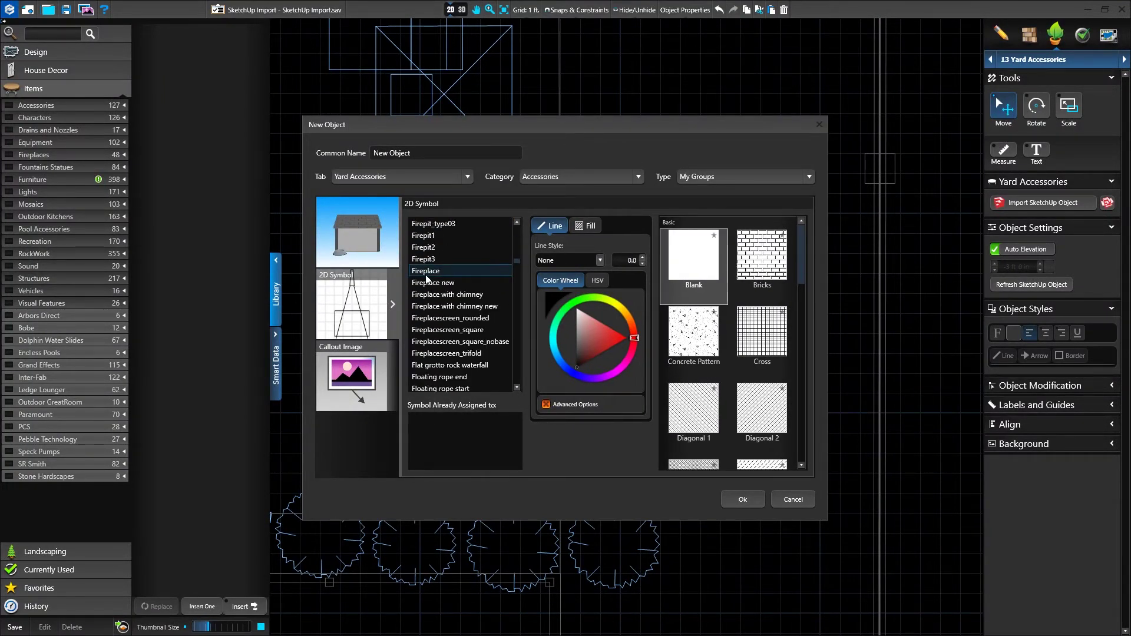
pyautogui.scroll(2, 427, 279)
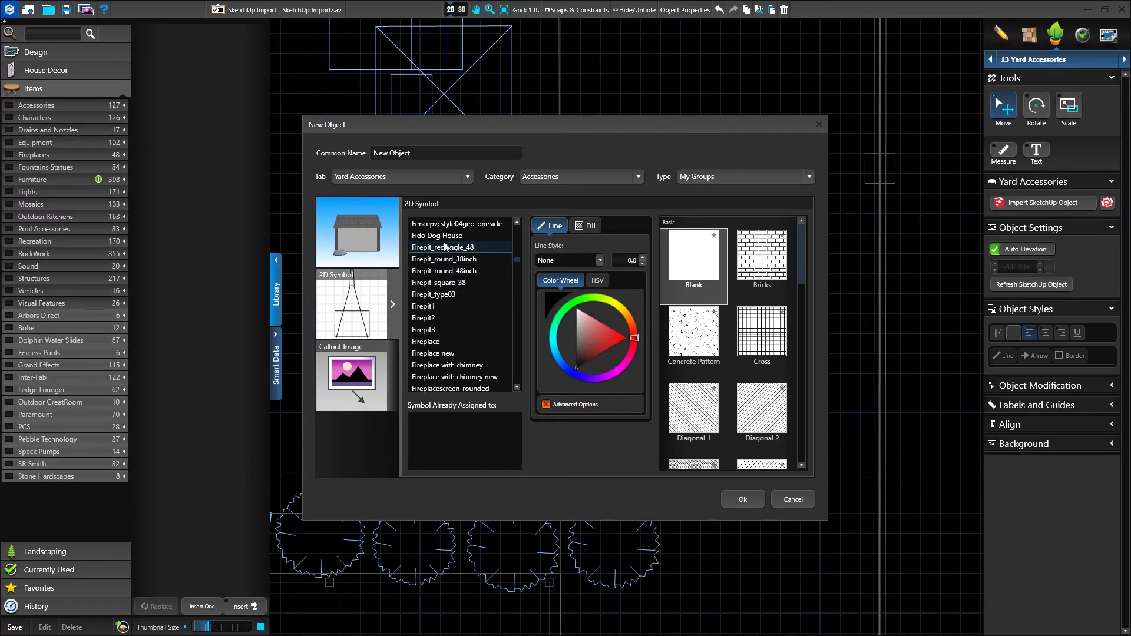
pyautogui.click(446, 237)
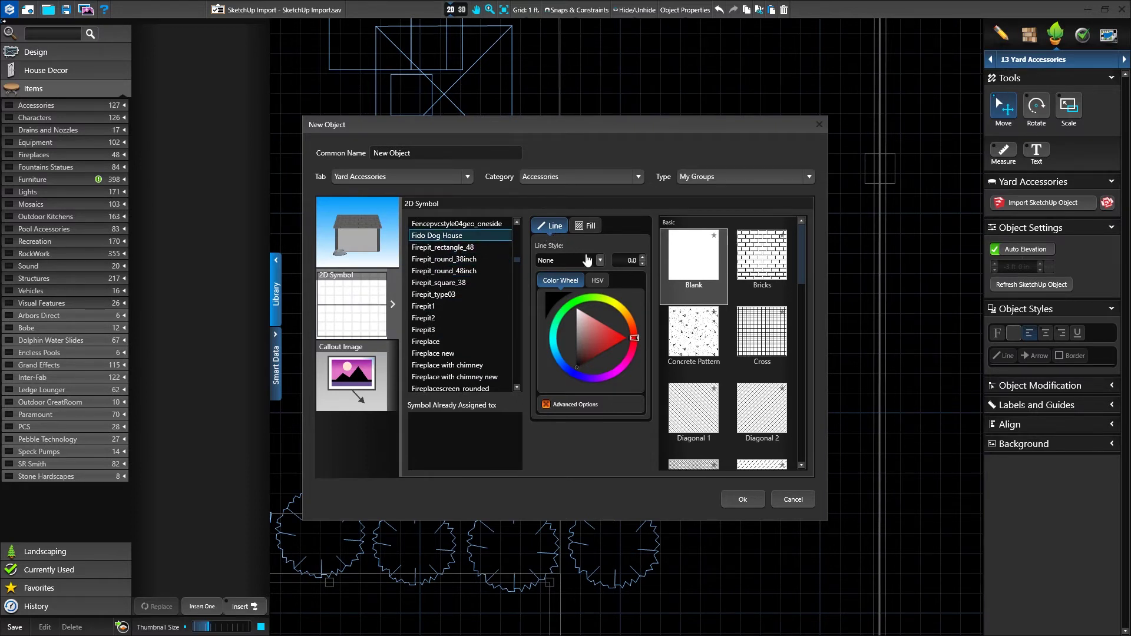
# Give the dog house's 2D symbol a solid line style and increase its line thickness.
pyautogui.click(587, 259)
pyautogui.click(595, 272)
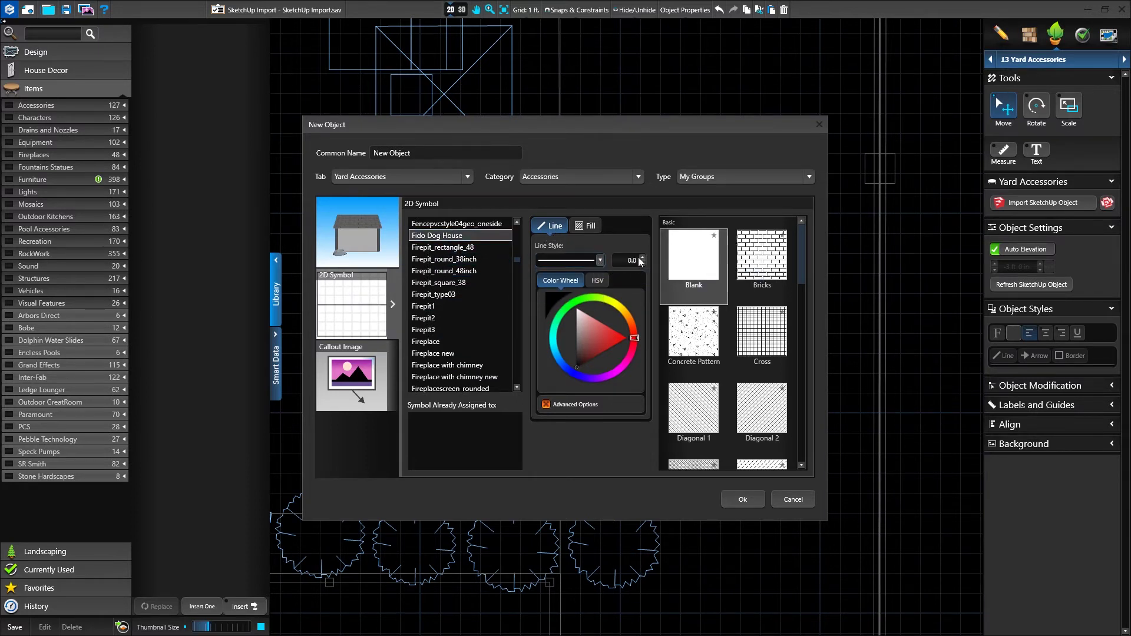
pyautogui.click(643, 258)
# Fill the 2D symbol with the Diagonal Cross pattern and save the object as Fido Dog House in the Structures category.
pyautogui.click(589, 227)
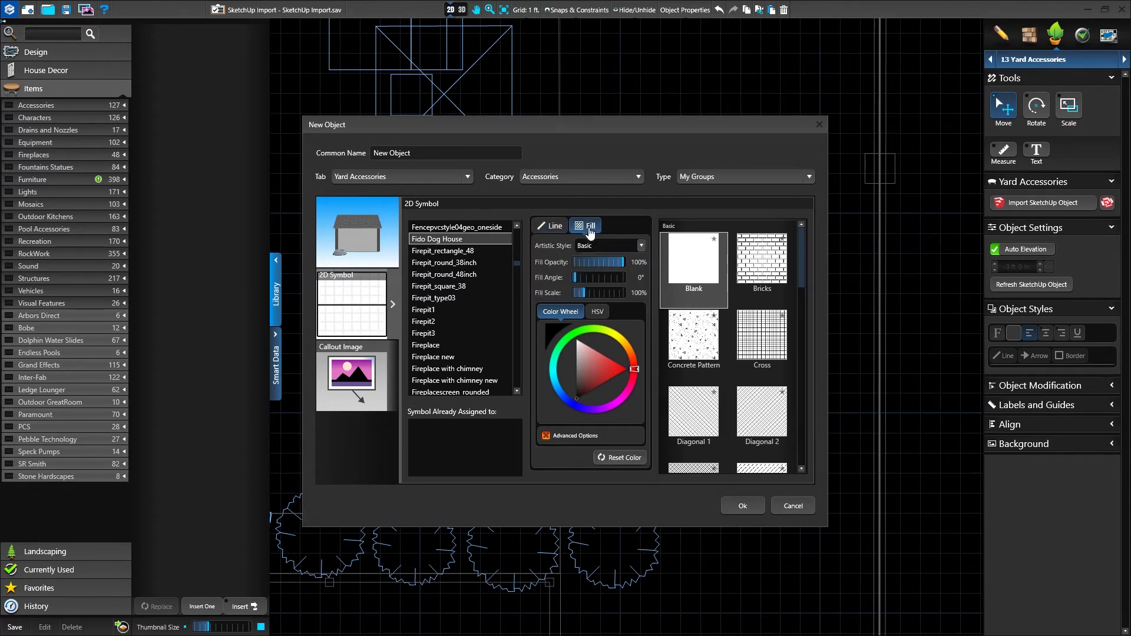
pyautogui.scroll(-3, 701, 341)
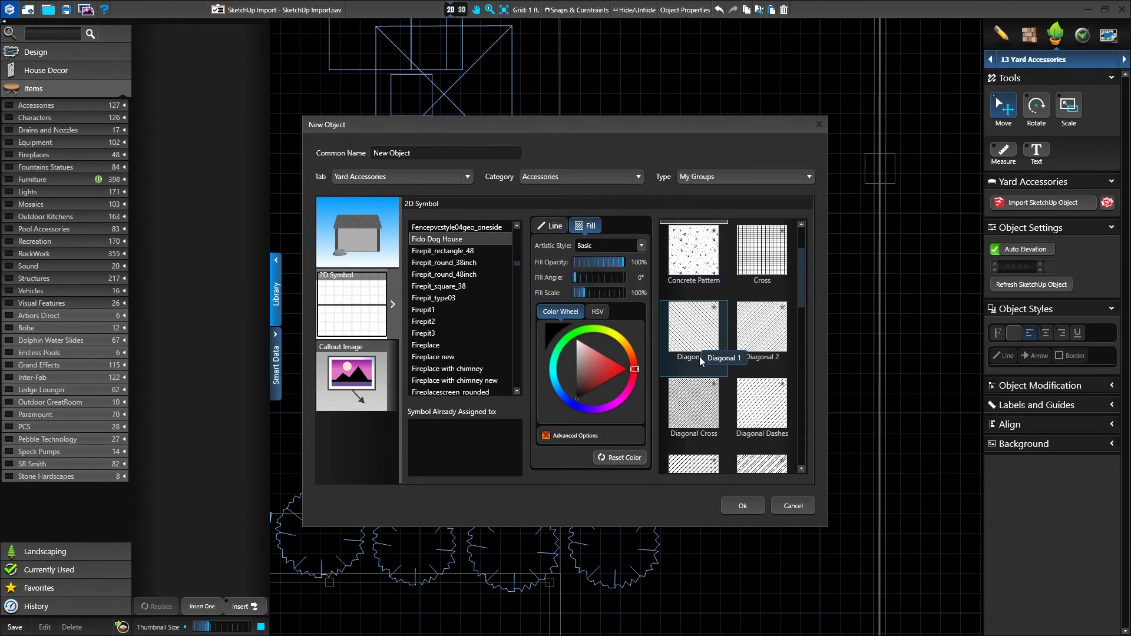
pyautogui.click(692, 409)
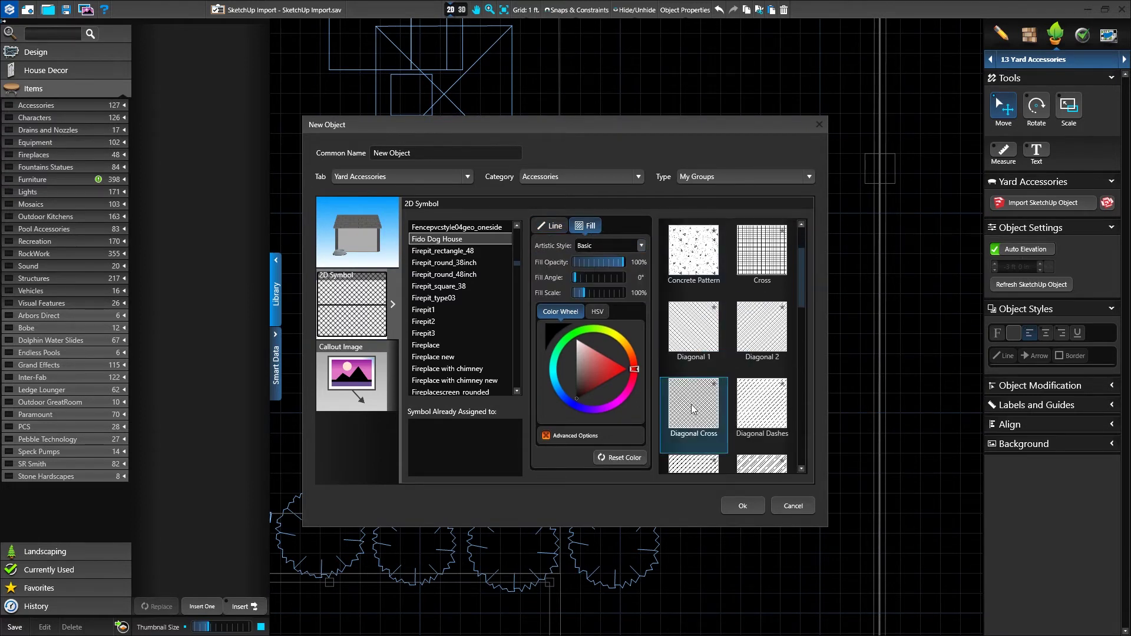
pyautogui.click(742, 507)
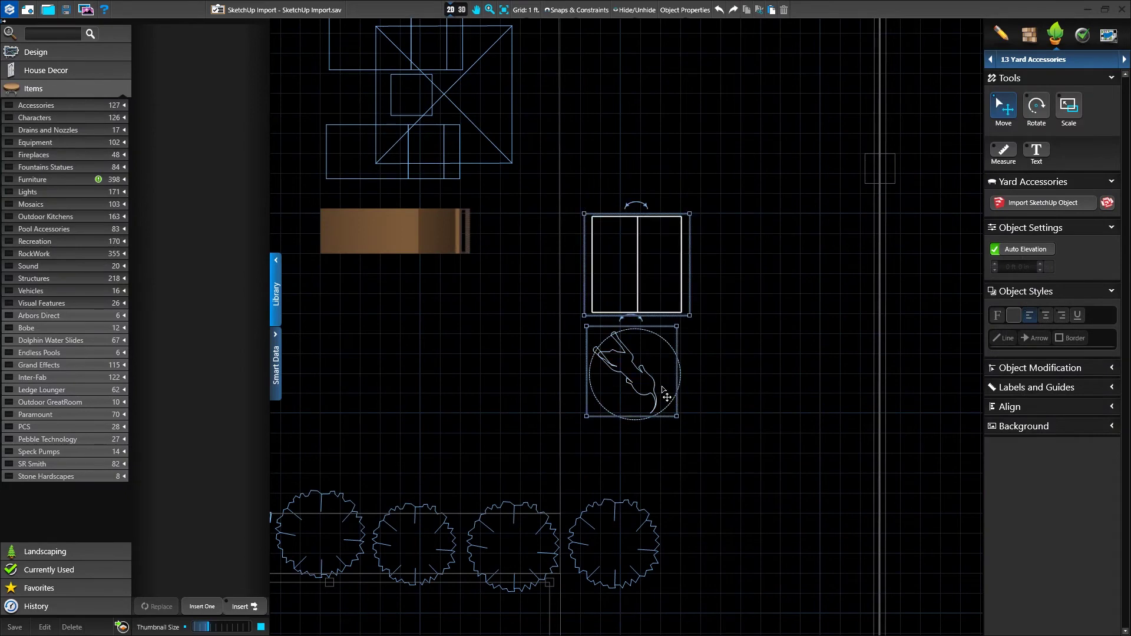
# Save the selected dog house and dog as a template named "Fido and his house" in the Items library's Structures category, type My Groups.
pyautogui.click(14, 627)
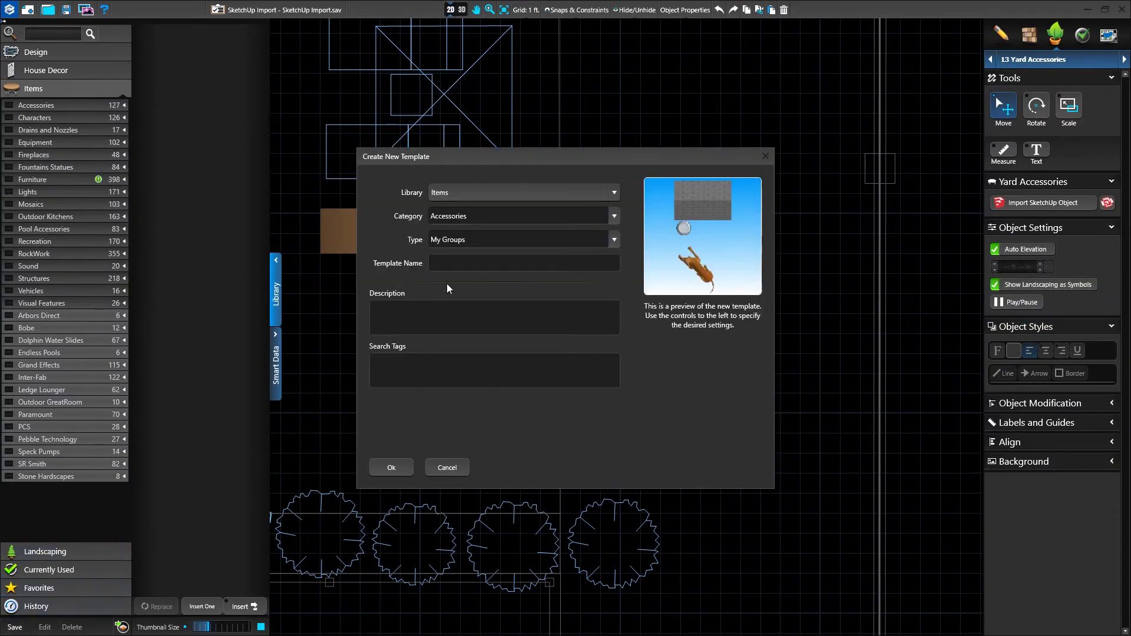
pyautogui.click(613, 218)
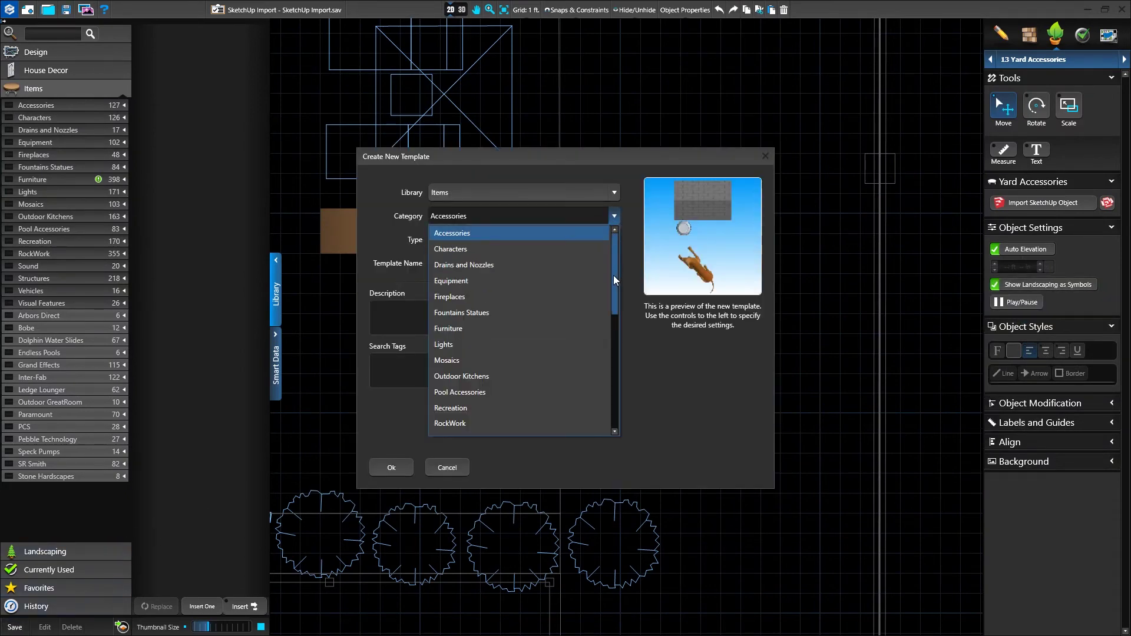
pyautogui.moveTo(614, 278); pyautogui.dragTo(613, 311)
pyautogui.click(511, 345)
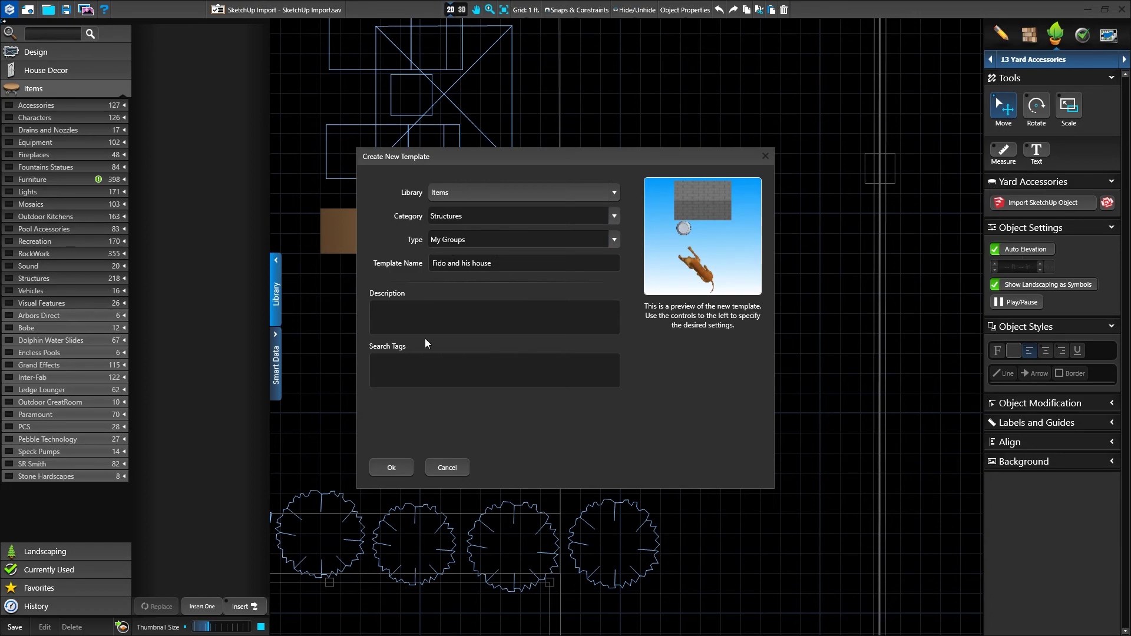
pyautogui.click(391, 467)
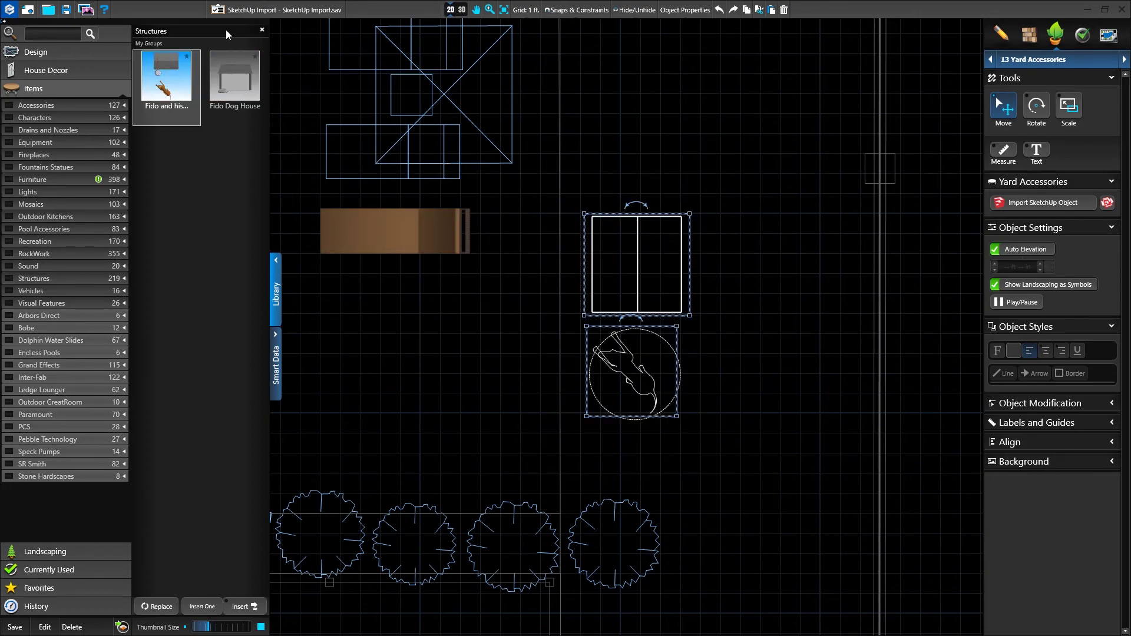